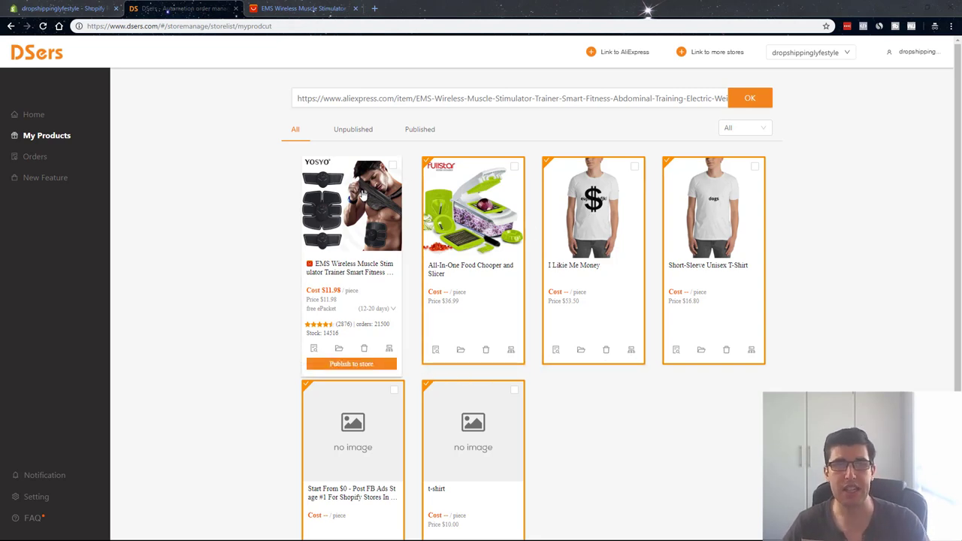
- Check the AliExpress source page of the imported muscle stimulator and return to the DSers product list
drag(378, 96, 483, 88)
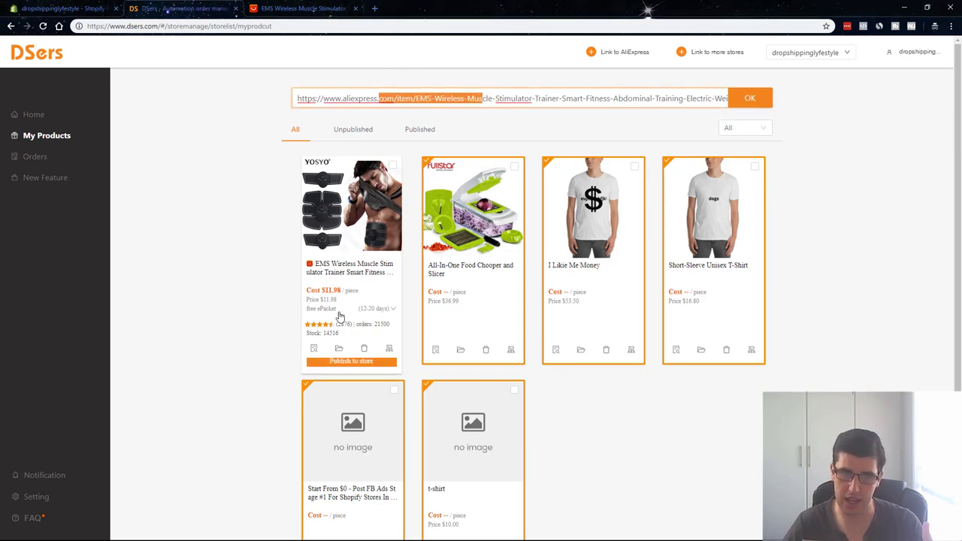
click(336, 6)
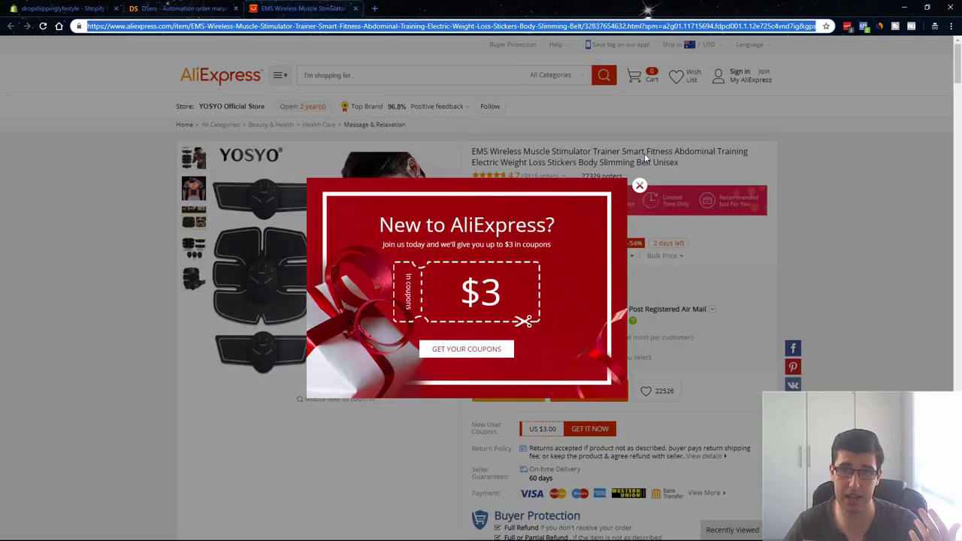
click(216, 6)
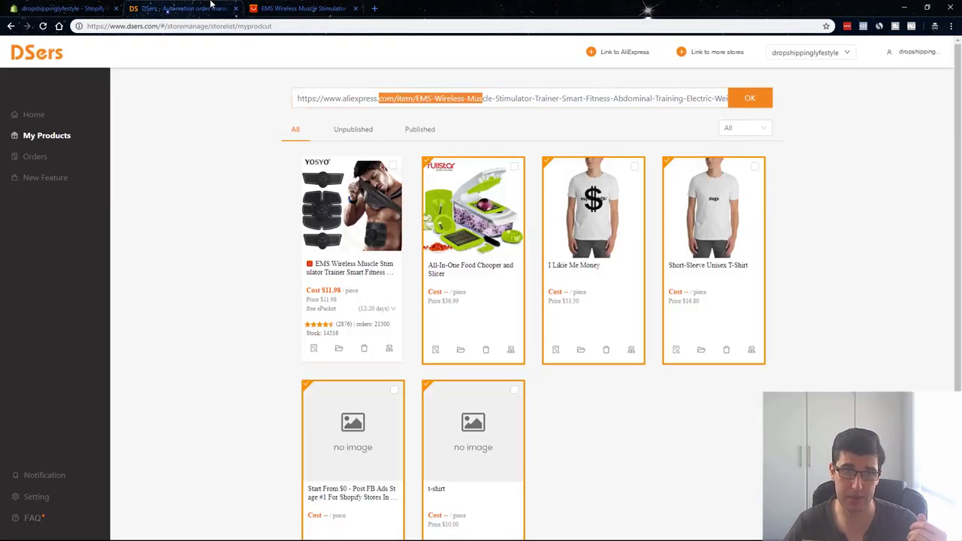
- Open the details of the EMS Wireless Muscle Stimulator and review its images, AliExpress link and variant table
click(316, 357)
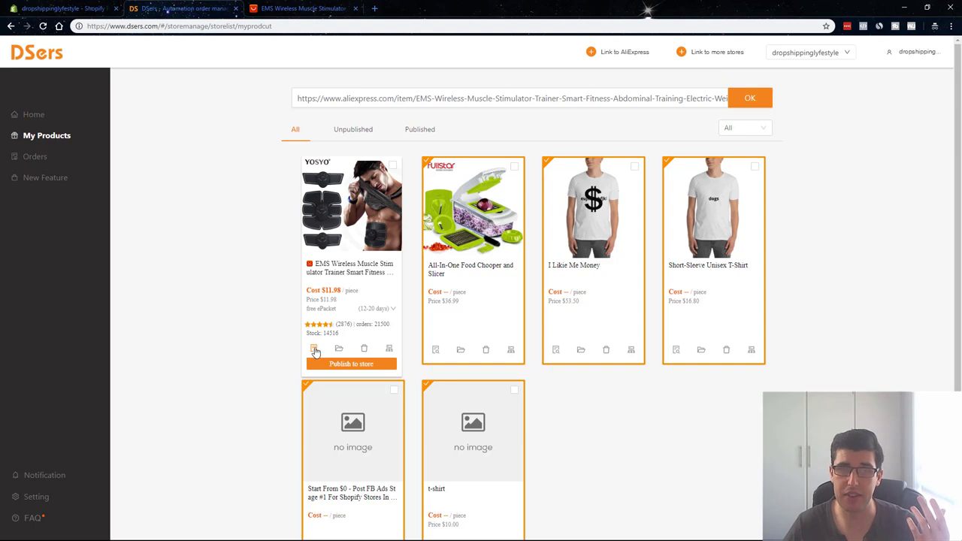
click(314, 349)
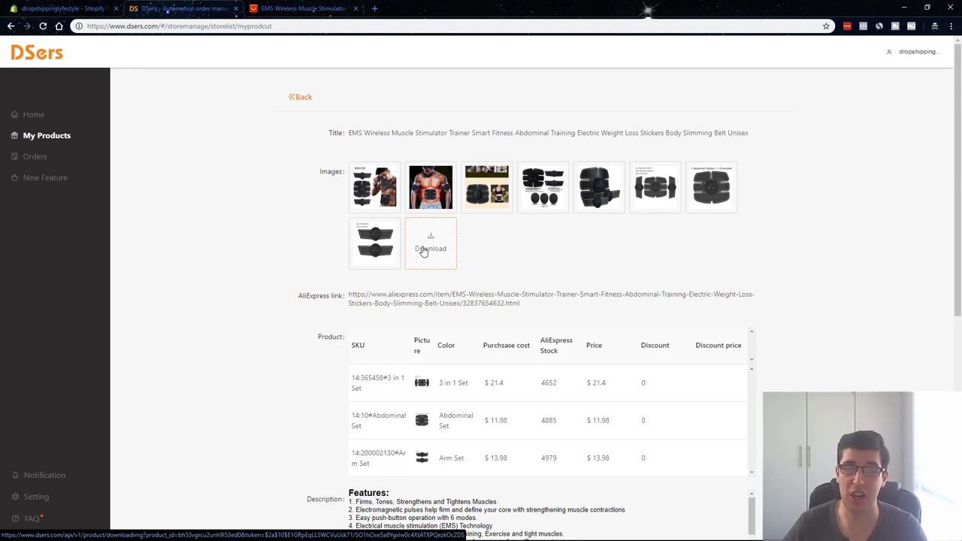
scroll(421, 300, down, 3)
scroll(538, 371, down, 3)
scroll(535, 366, up, 5)
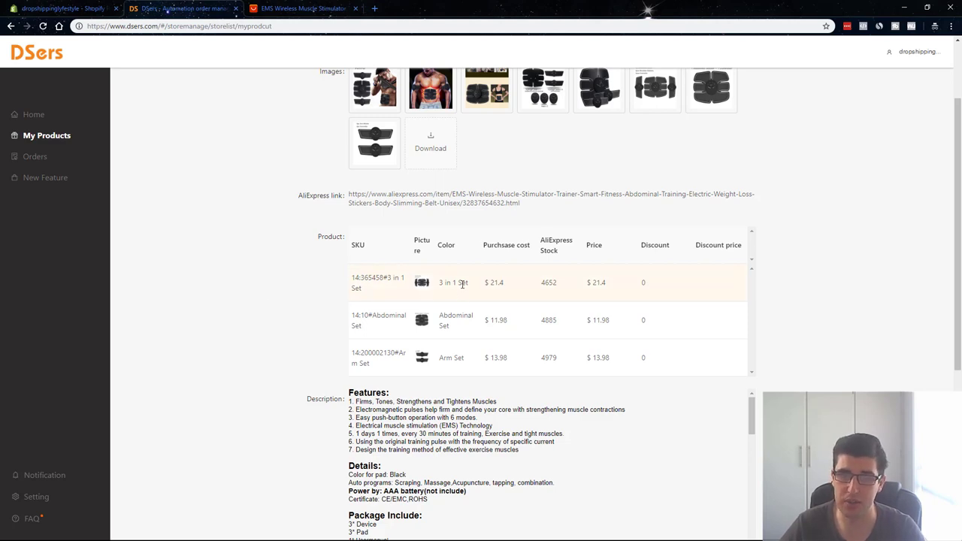
scroll(451, 236, up, 2)
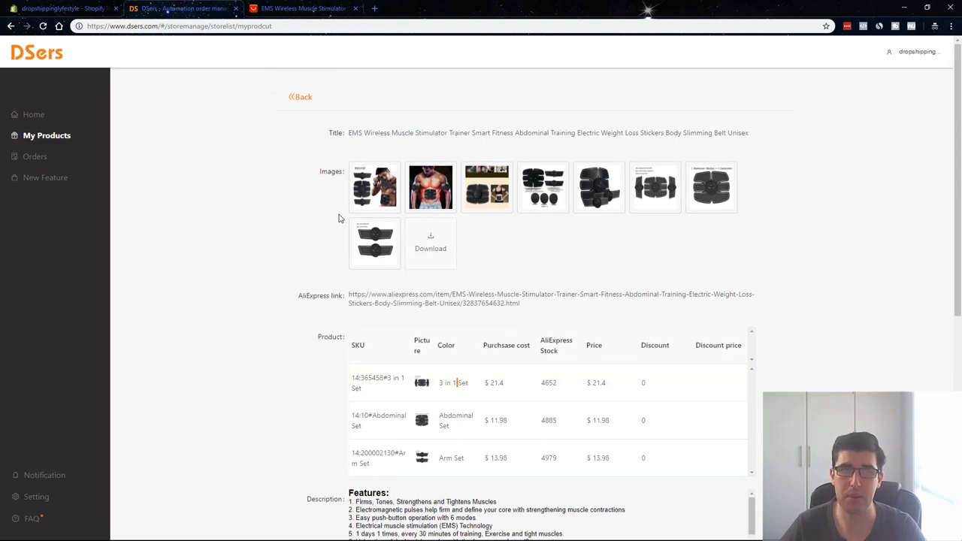
scroll(516, 274, down, 4)
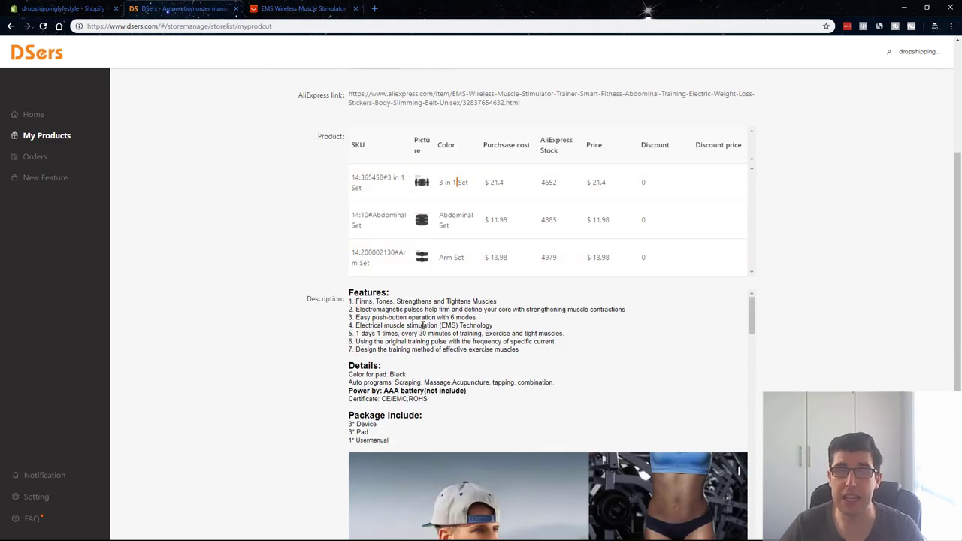
- Examine the muscle stimulator's imported description, from the feature text through the product images
drag(559, 350, 368, 297)
click(452, 331)
scroll(452, 331, down, 5)
scroll(515, 356, down, 3)
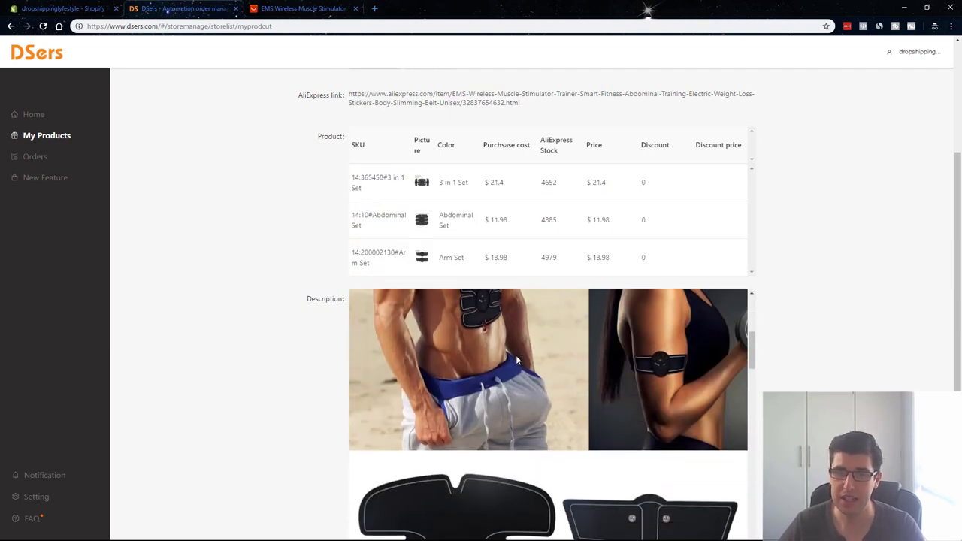
scroll(516, 356, up, 2)
scroll(516, 356, down, 6)
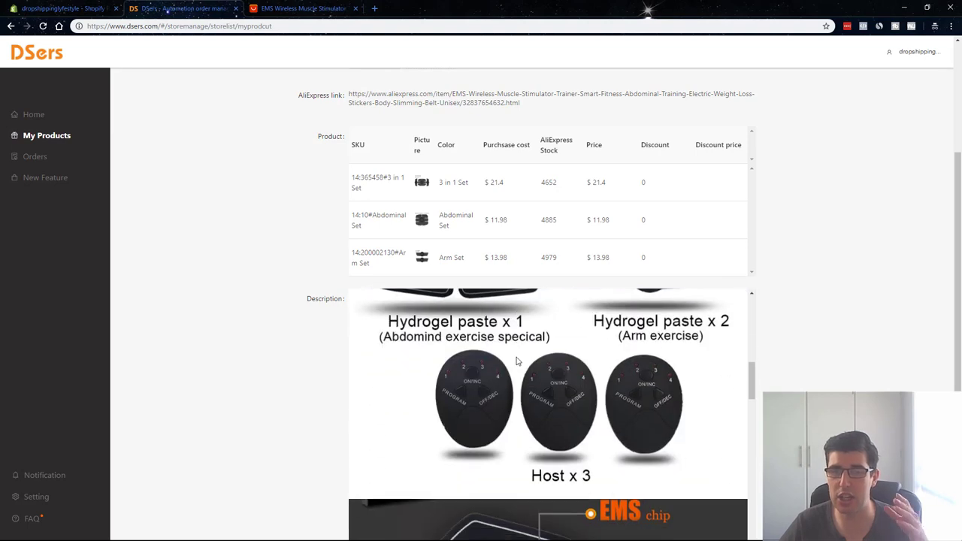
scroll(515, 356, down, 8)
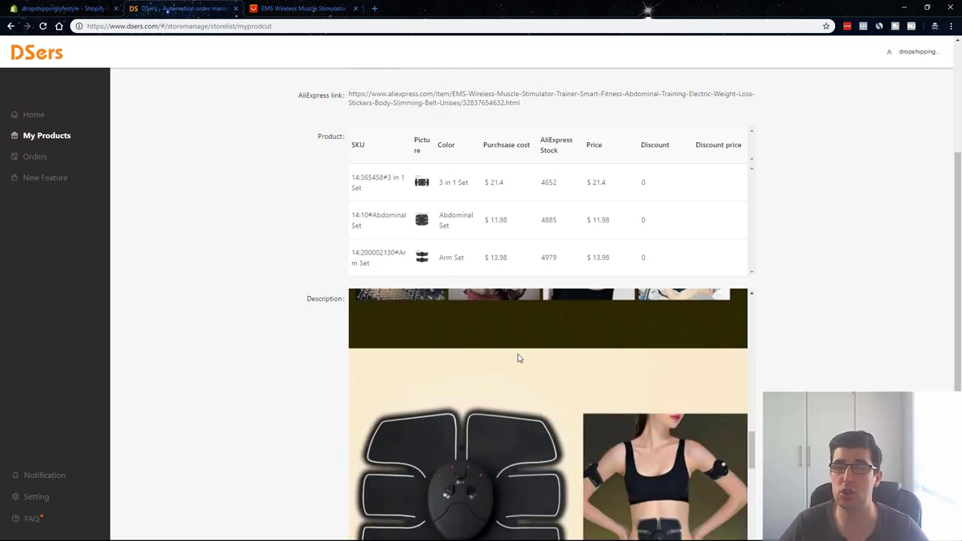
scroll(517, 358, down, 8)
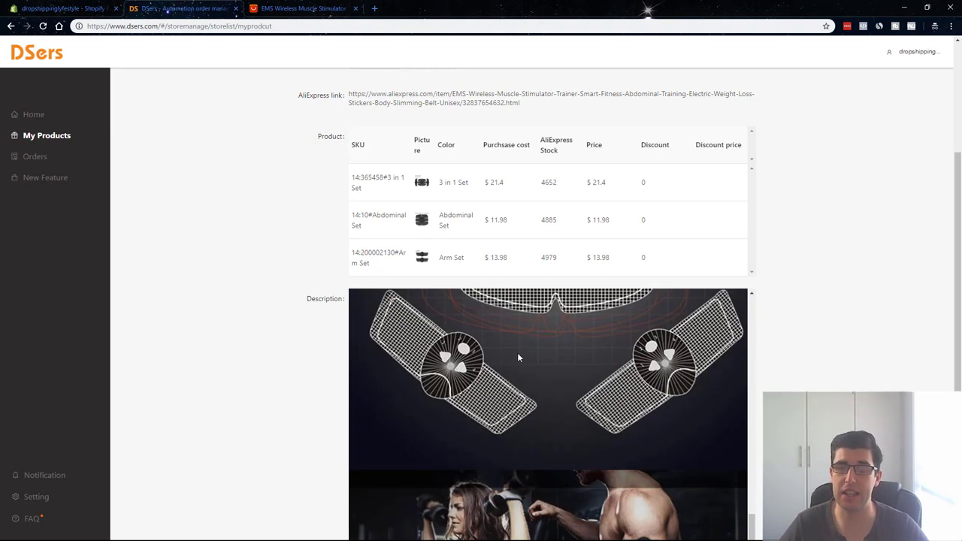
scroll(488, 351, down, 8)
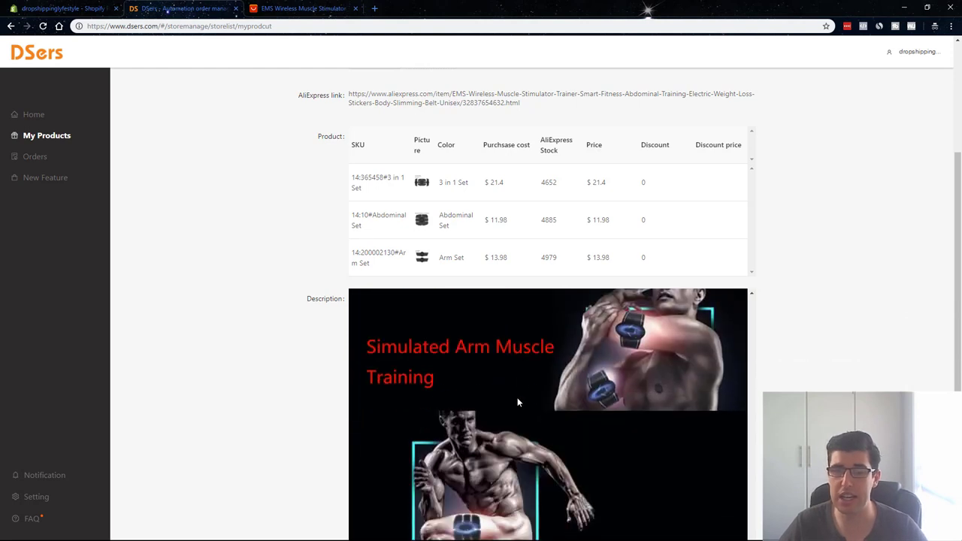
scroll(520, 384, down, 6)
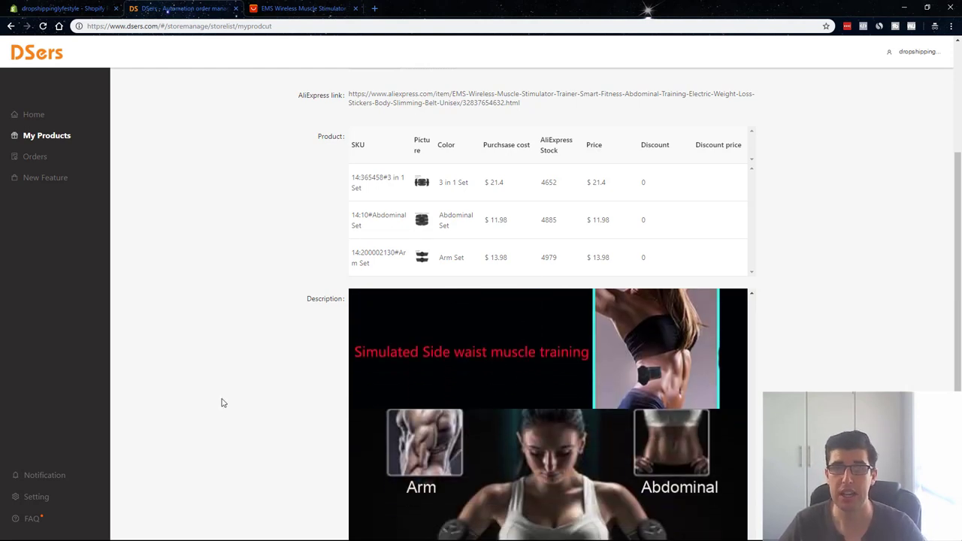
scroll(233, 391, up, 3)
- Return to the product list and publish the EMS Wireless Muscle Stimulator to the store, confirming its visibility
click(294, 100)
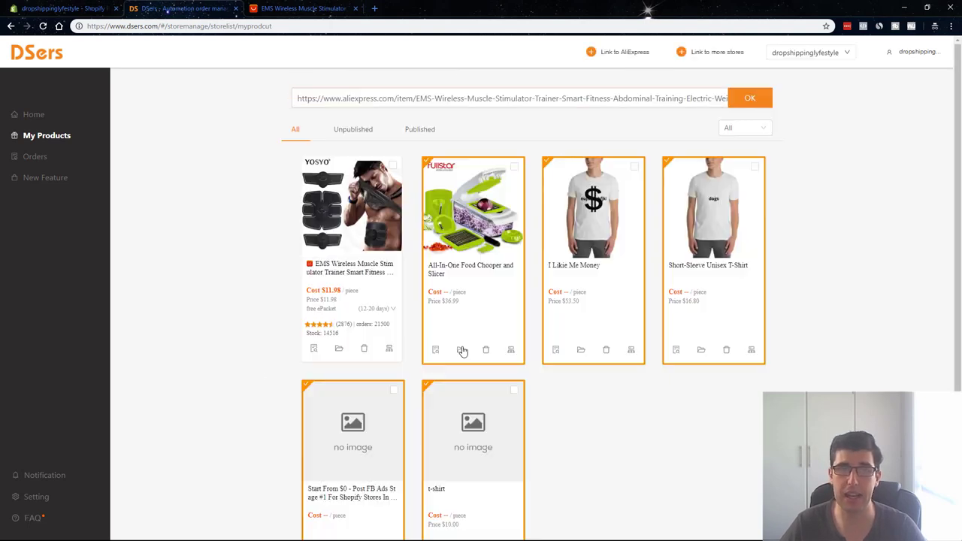
click(350, 365)
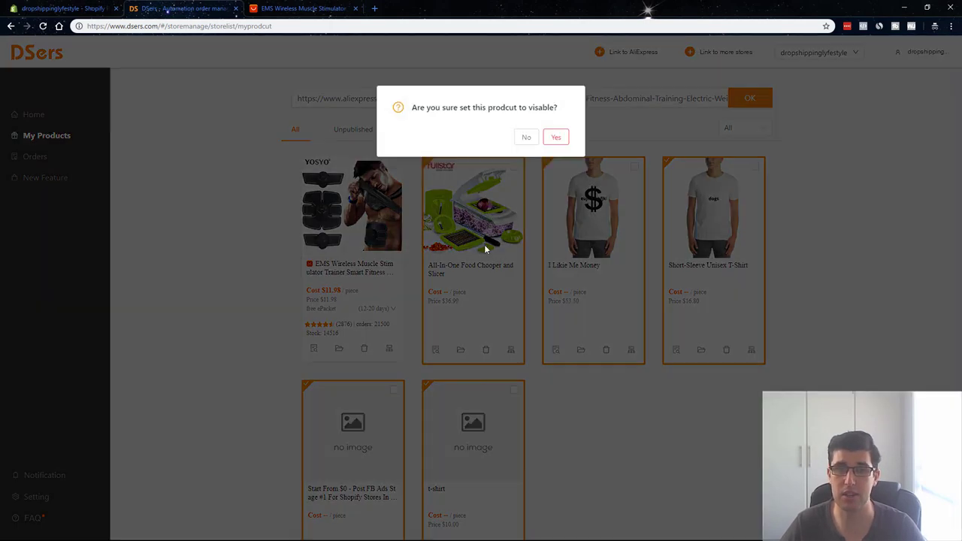
click(556, 137)
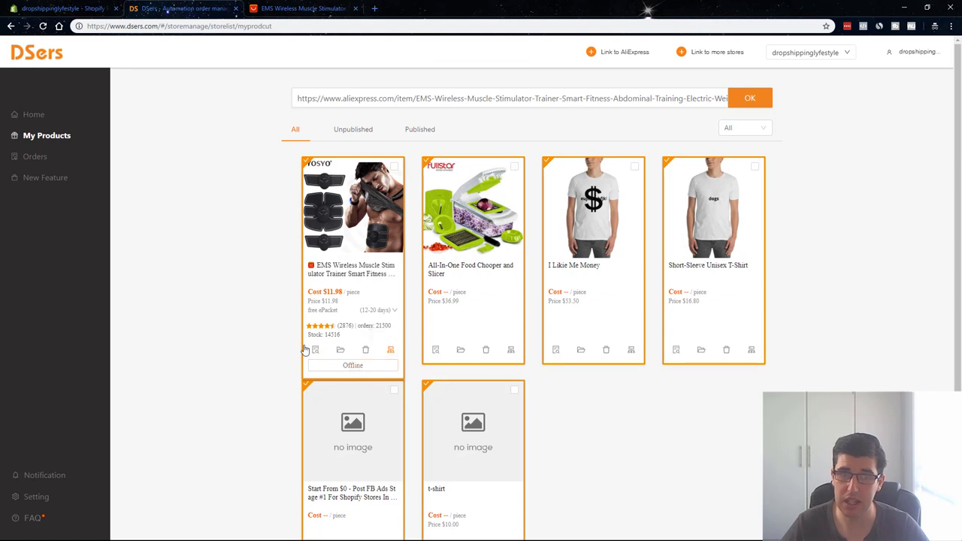
- Open the published muscle stimulator in the Shopify admin and review its imported description
click(340, 351)
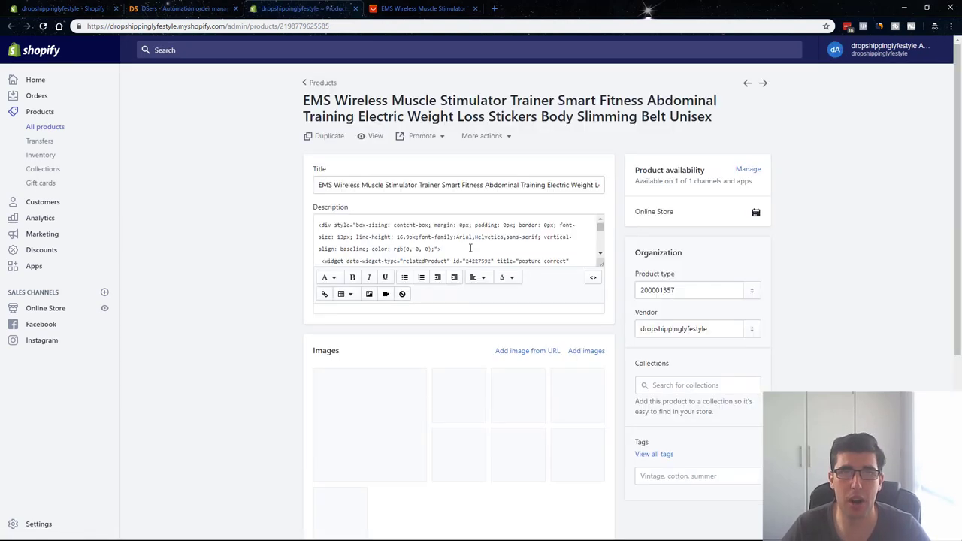
scroll(515, 327, down, 10)
scroll(490, 322, down, 10)
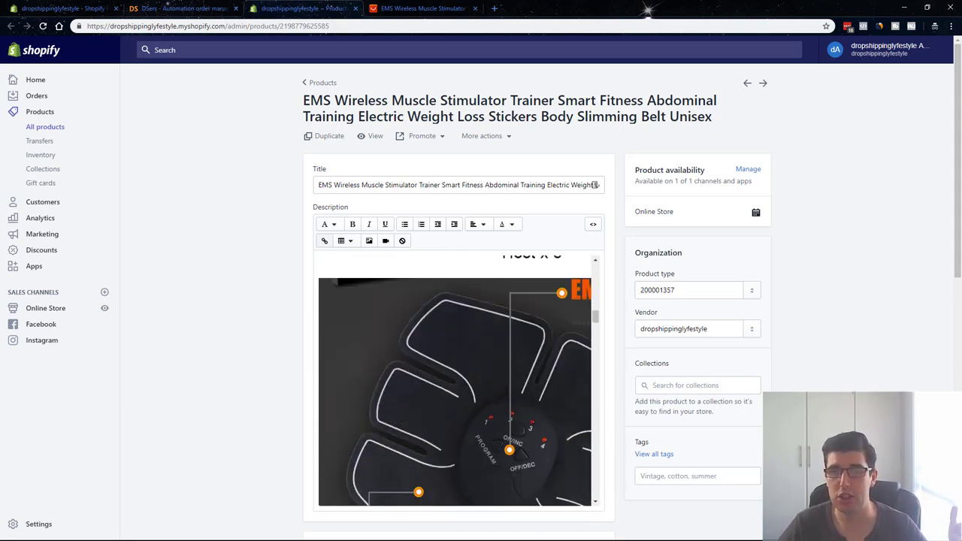
scroll(500, 386, down, 10)
scroll(598, 429, down, 10)
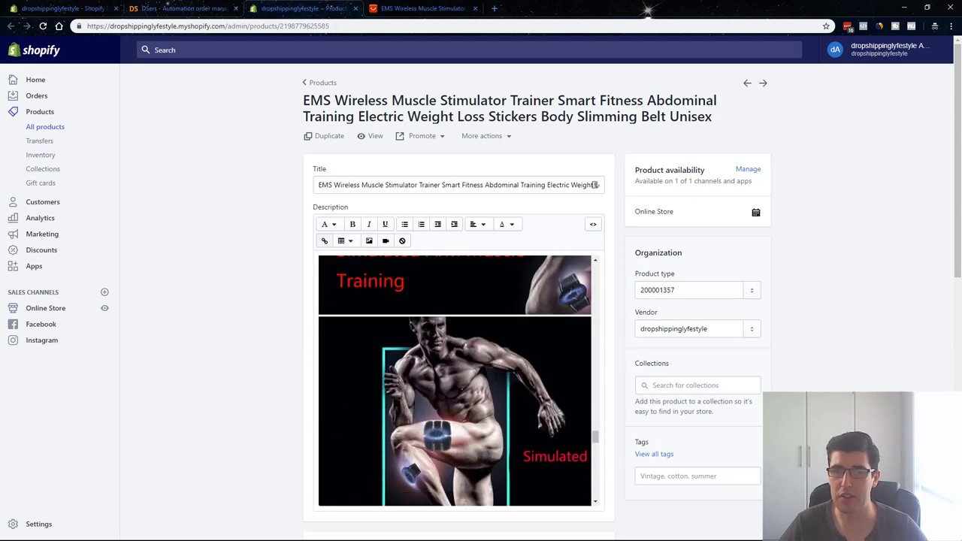
scroll(597, 428, down, 5)
- View the muscle stimulator's page in the online store and examine its price, variants, images and description
click(371, 136)
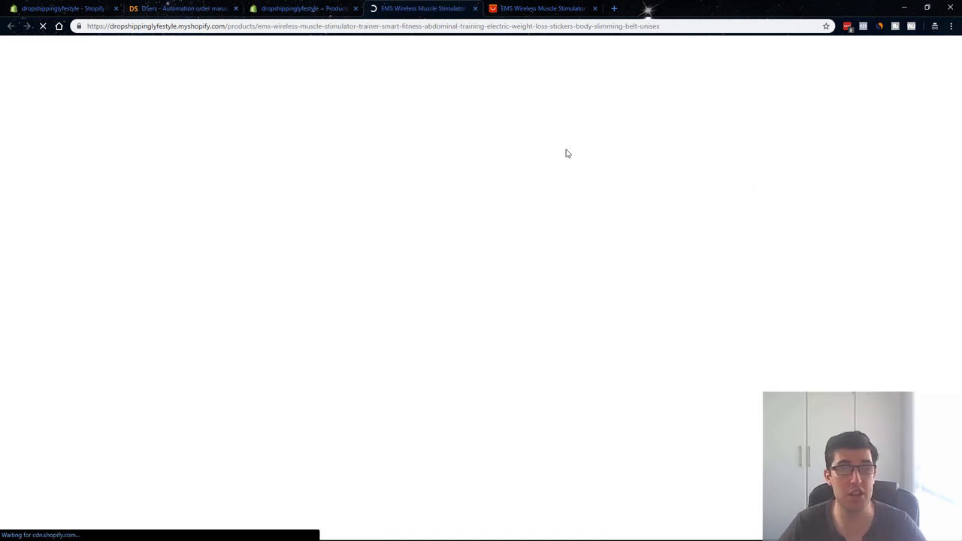
scroll(707, 267, down, 12)
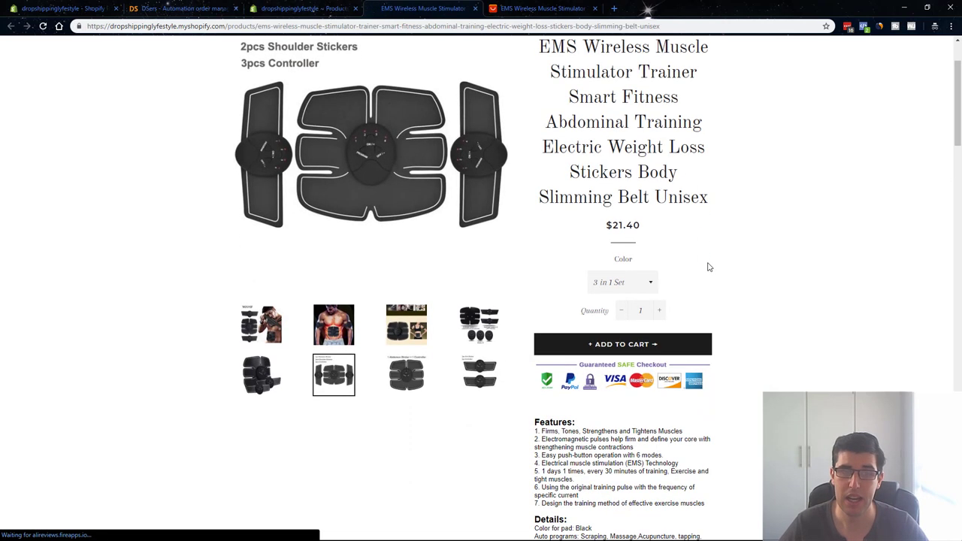
drag(959, 216, 948, 98)
scroll(940, 116, down, 3)
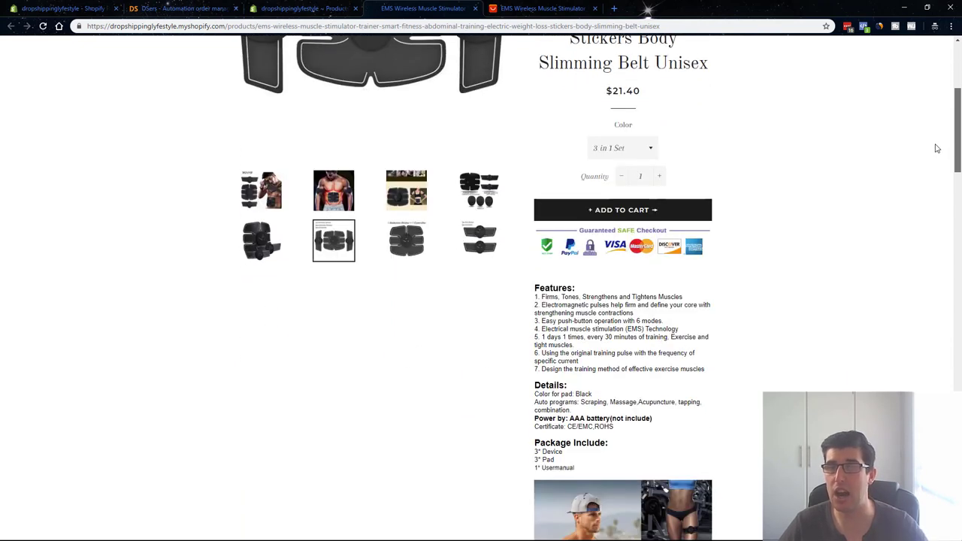
scroll(936, 150, down, 1)
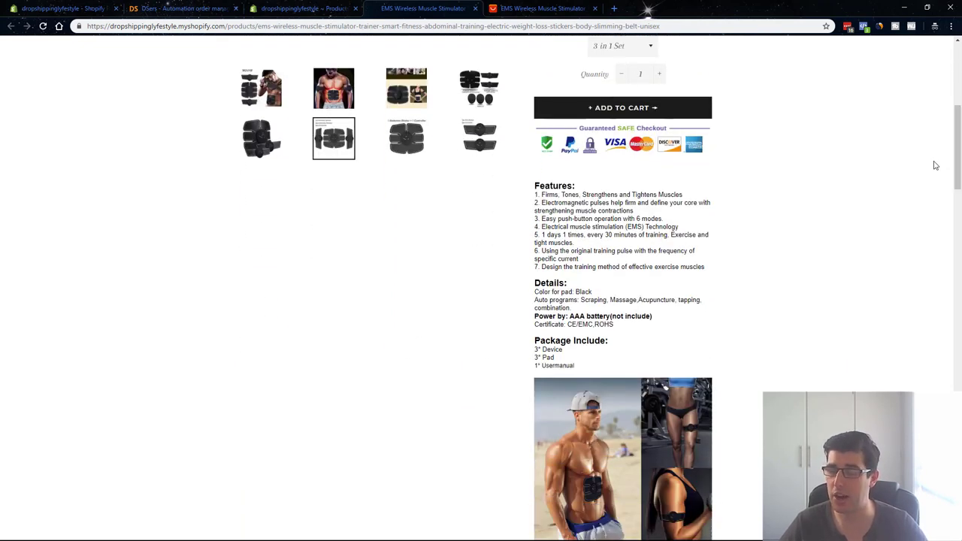
- Switch back to the DSers product list and review the muscle stimulator's shipping companies, costs and delivery times
click(322, 6)
click(192, 6)
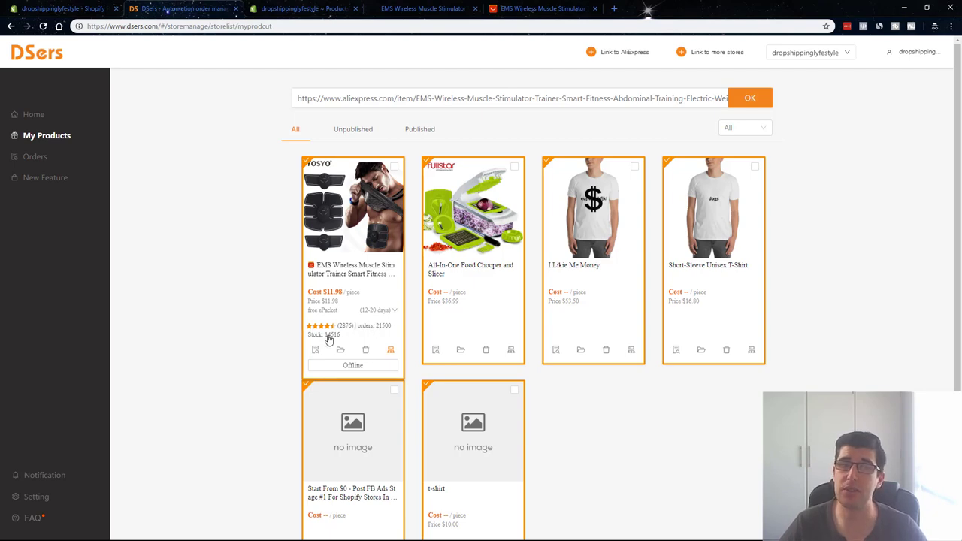
click(384, 309)
scroll(360, 172, down, 1)
scroll(492, 212, up, 1)
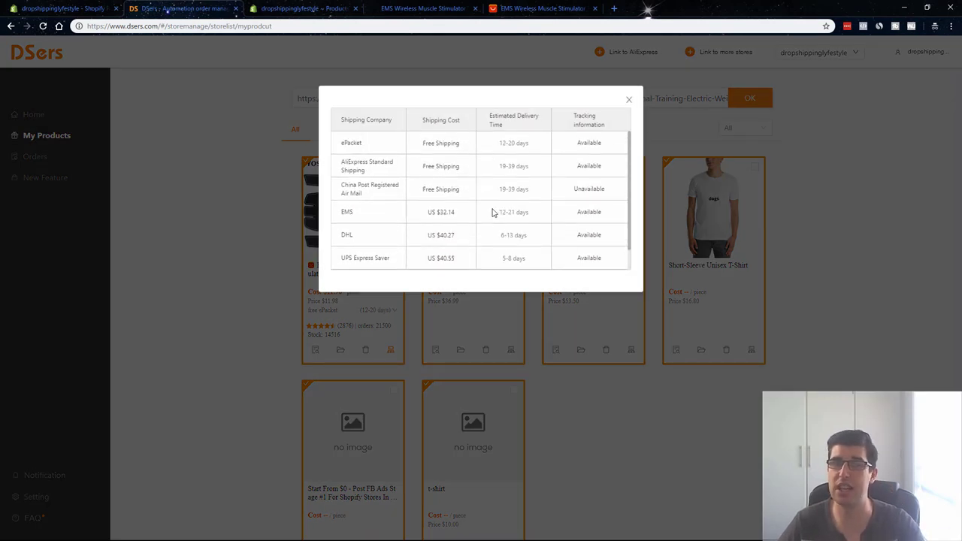
click(629, 99)
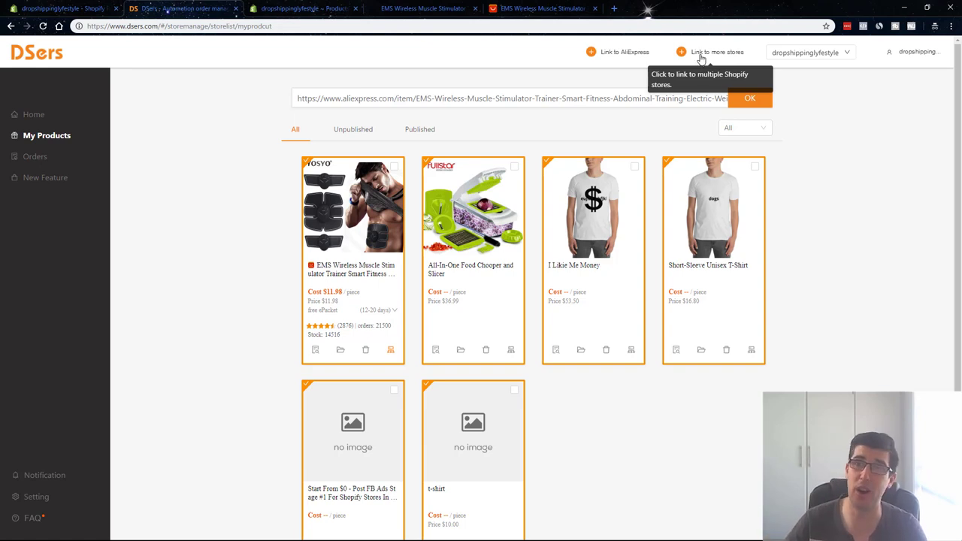
- Check which stores are linked in the store selector and close the list
click(823, 58)
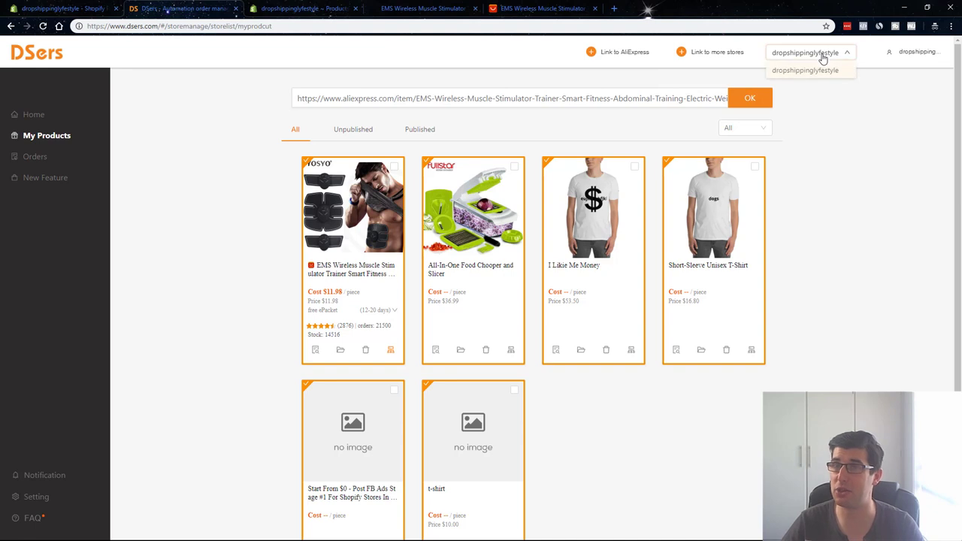
click(905, 52)
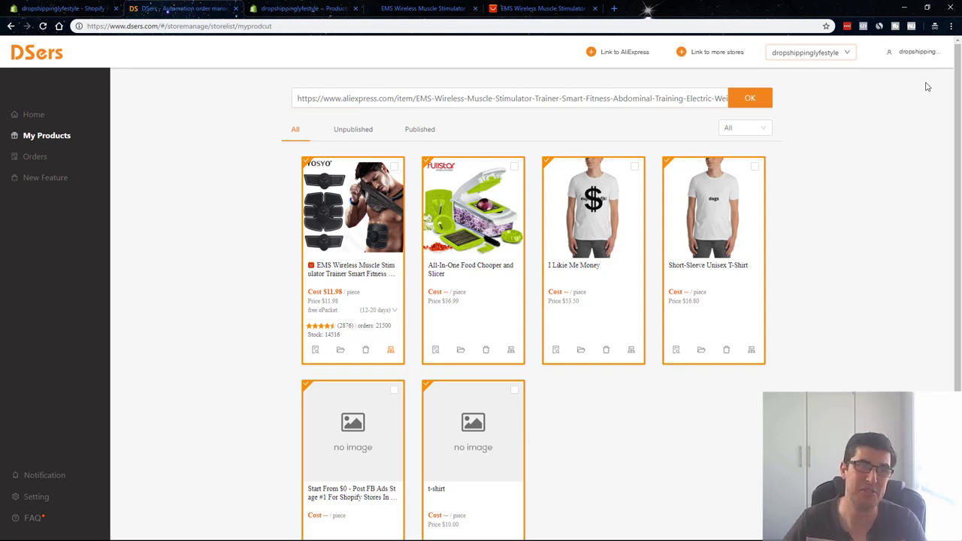
- Open the orders page, read the notice about orders fulfilled on other platforms and dismiss it
click(45, 158)
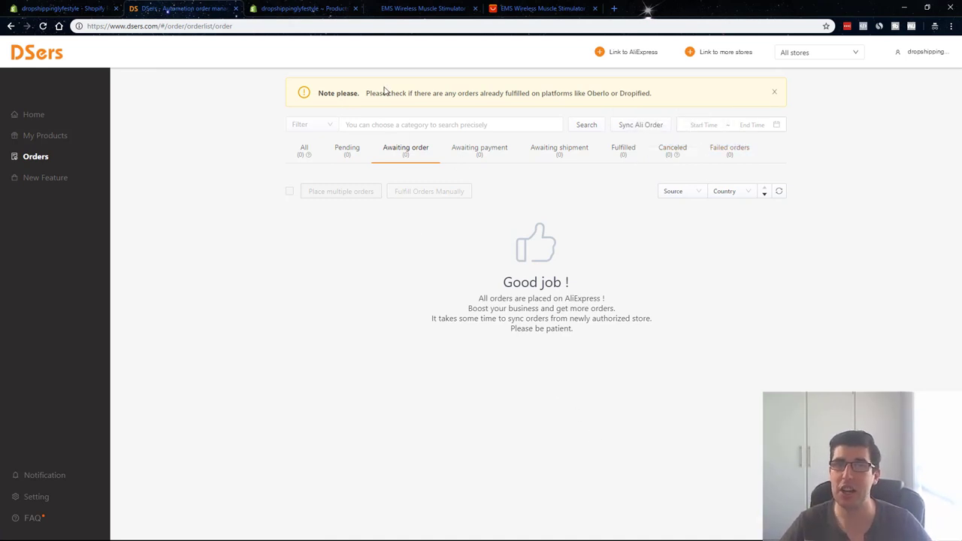
drag(384, 92, 602, 90)
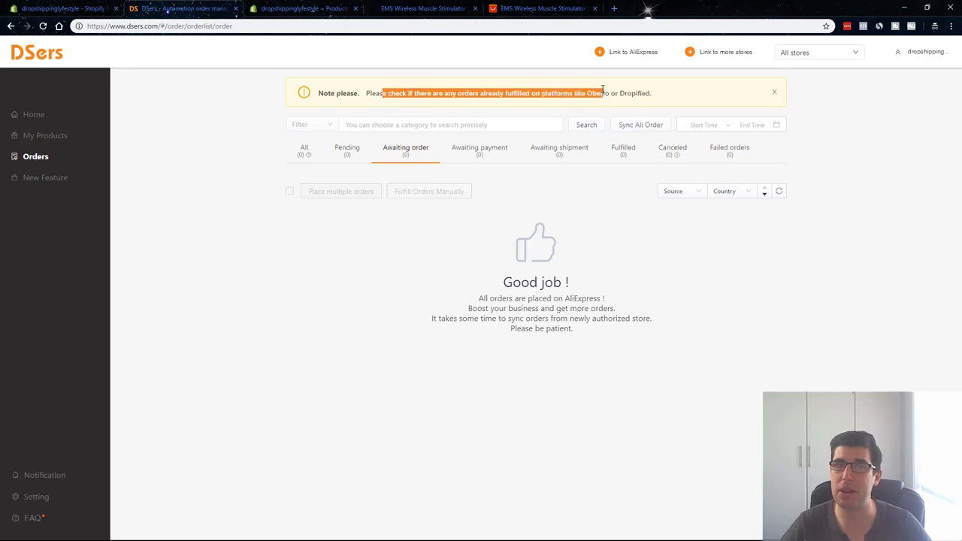
click(775, 95)
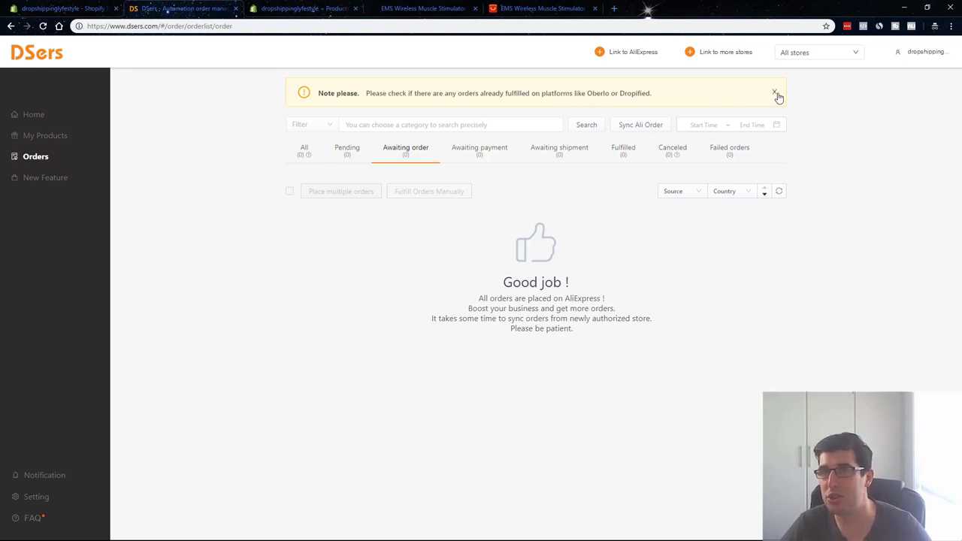
- Look at the New Feature and Notification pages and open the shipping settings
click(53, 179)
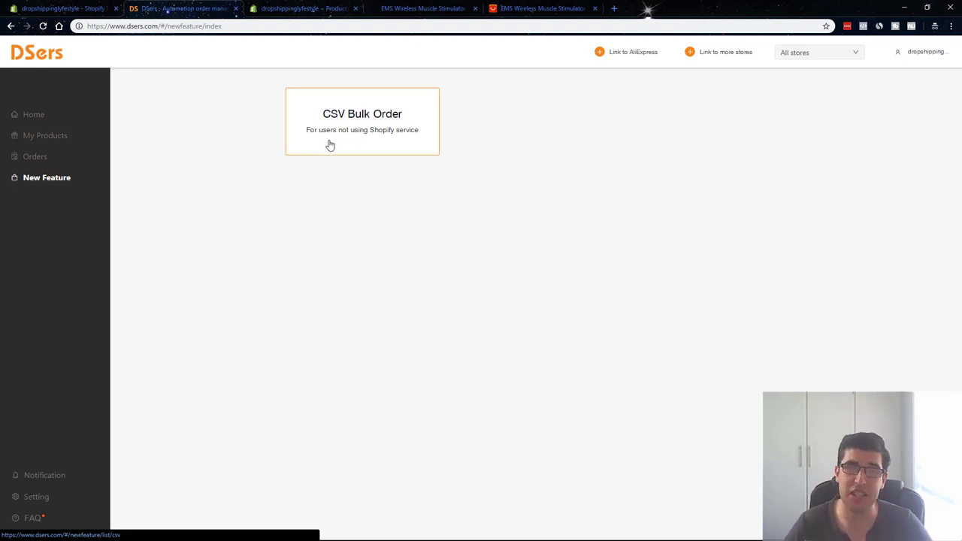
click(47, 478)
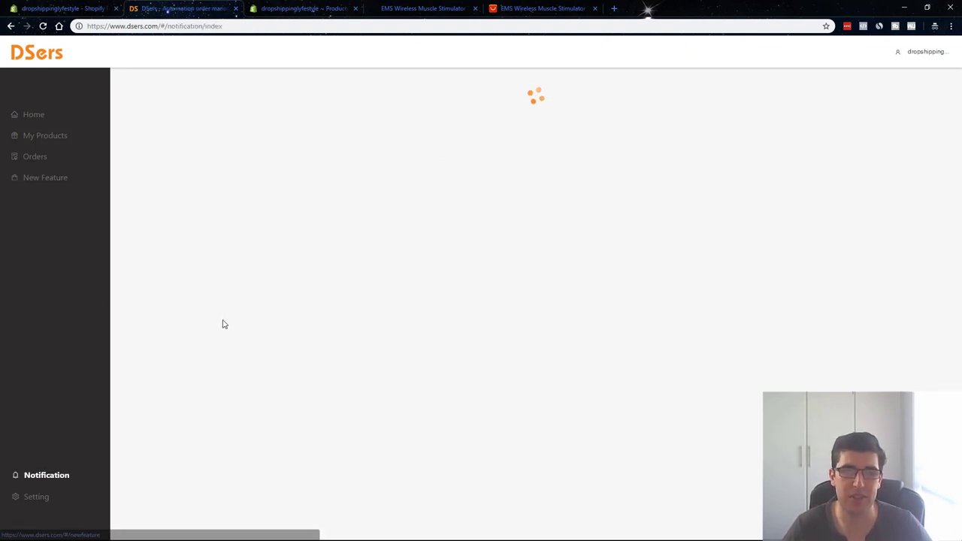
click(31, 499)
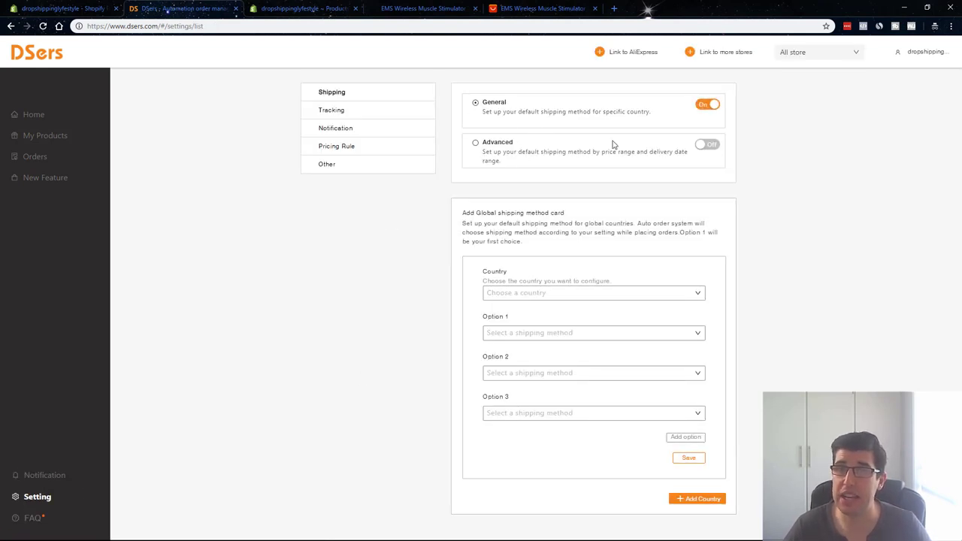
- Try to turn on advanced shipping, and look at the country and Option 2 shipping method choices without selecting any
drag(493, 150, 605, 154)
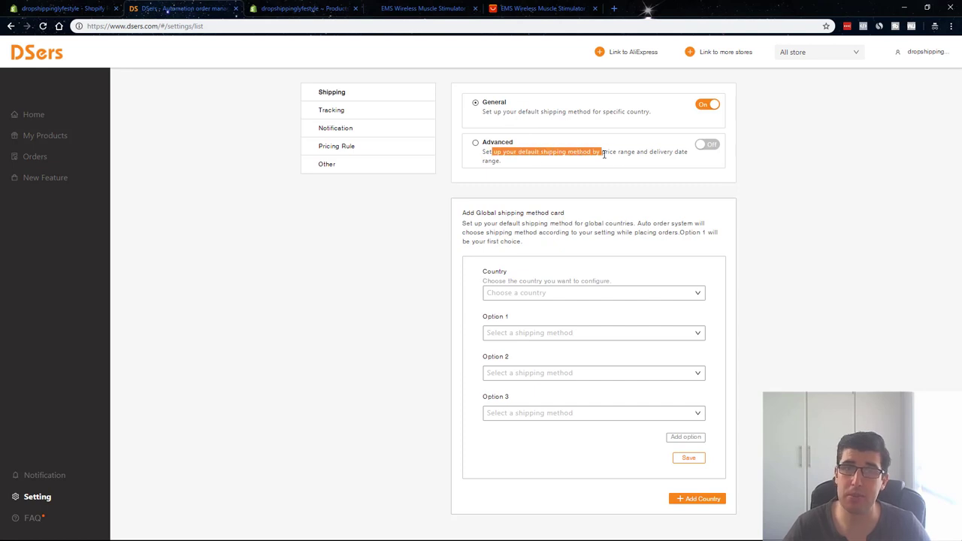
click(714, 148)
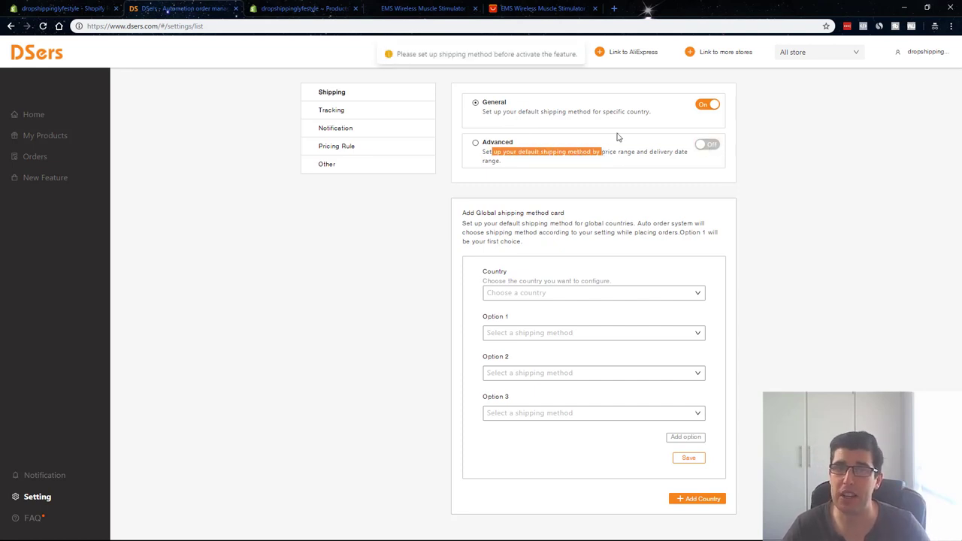
click(530, 292)
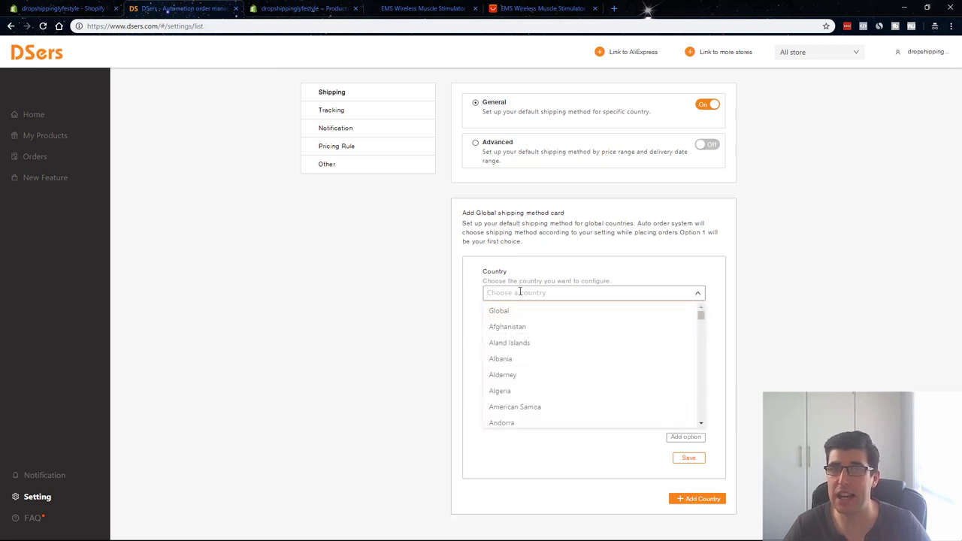
click(335, 294)
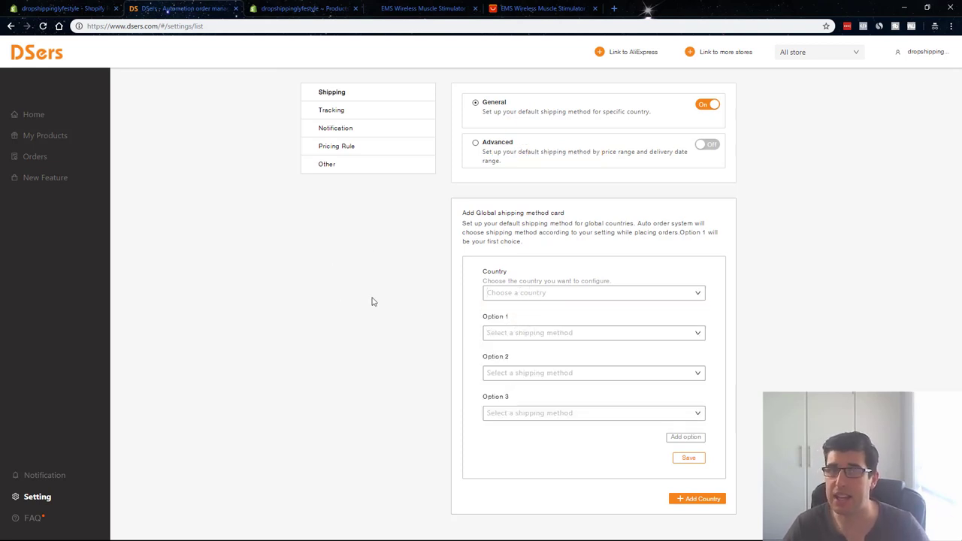
click(531, 372)
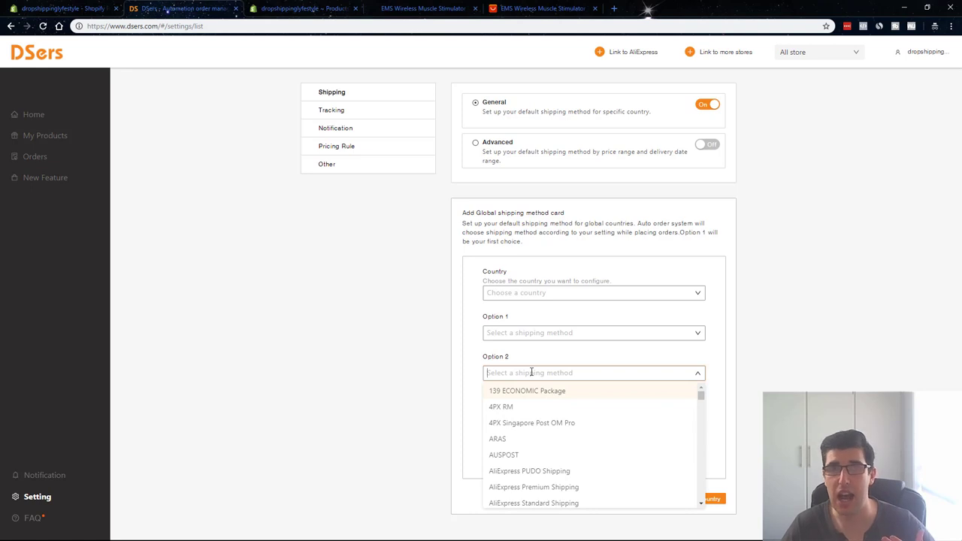
click(335, 360)
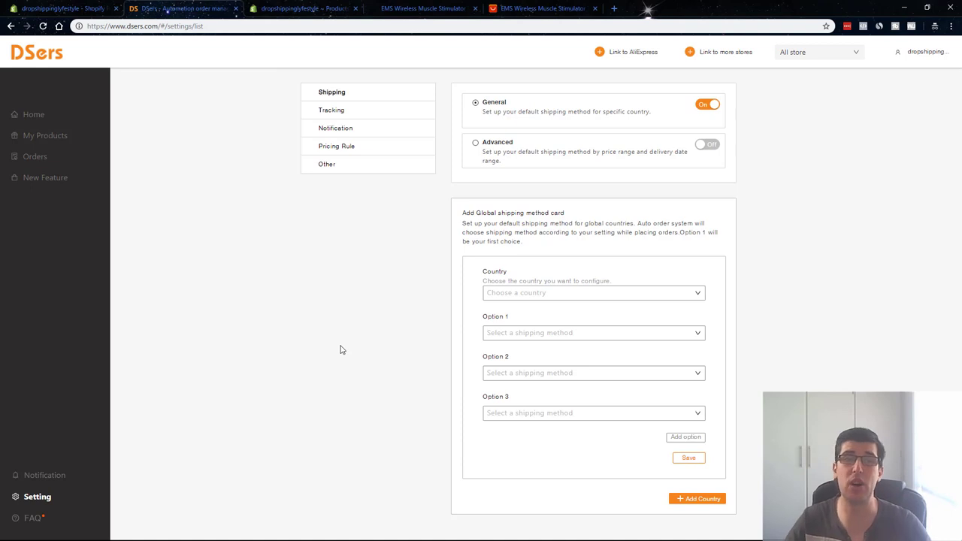
- Review the tracking settings' shipping carrier and custom tracking URL choices, and look at the notification settings
click(342, 113)
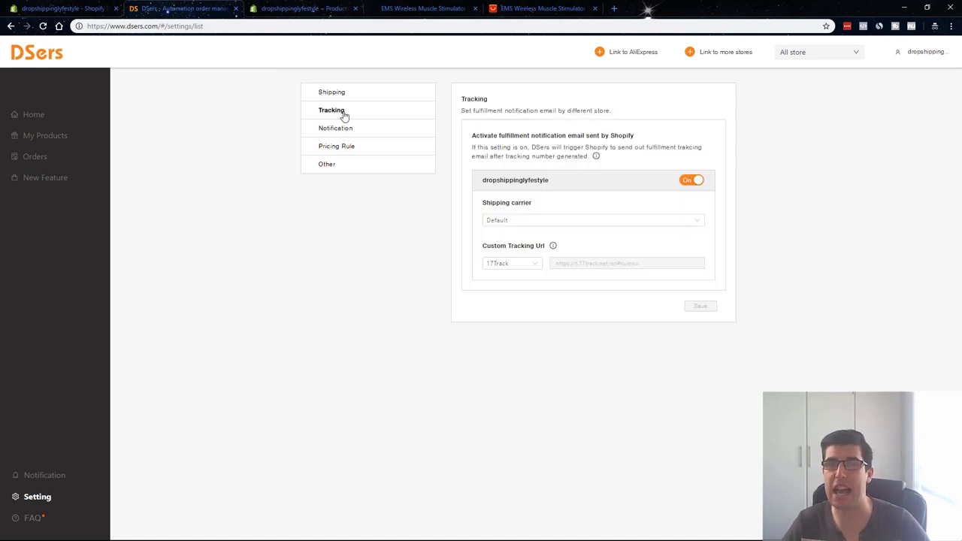
click(539, 217)
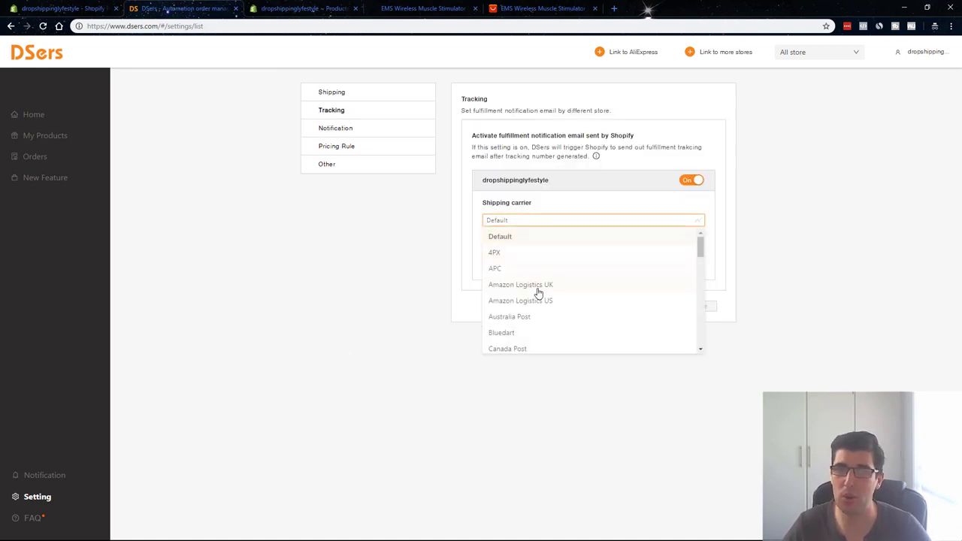
click(399, 259)
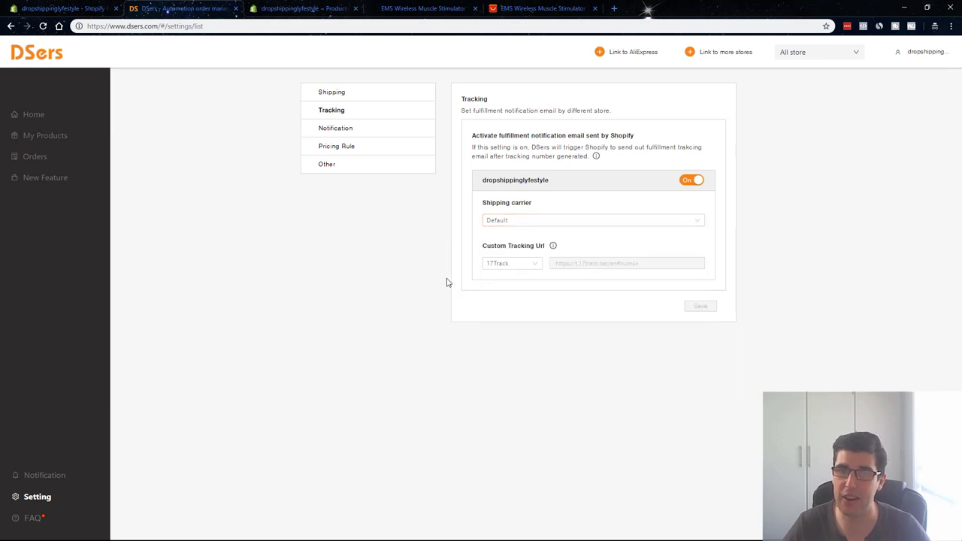
click(506, 264)
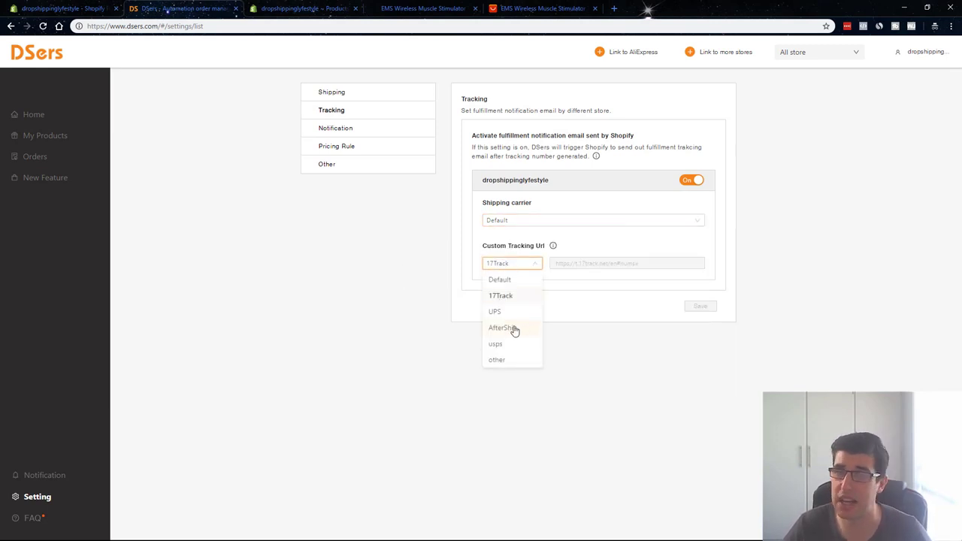
click(598, 257)
mouse_move(554, 245)
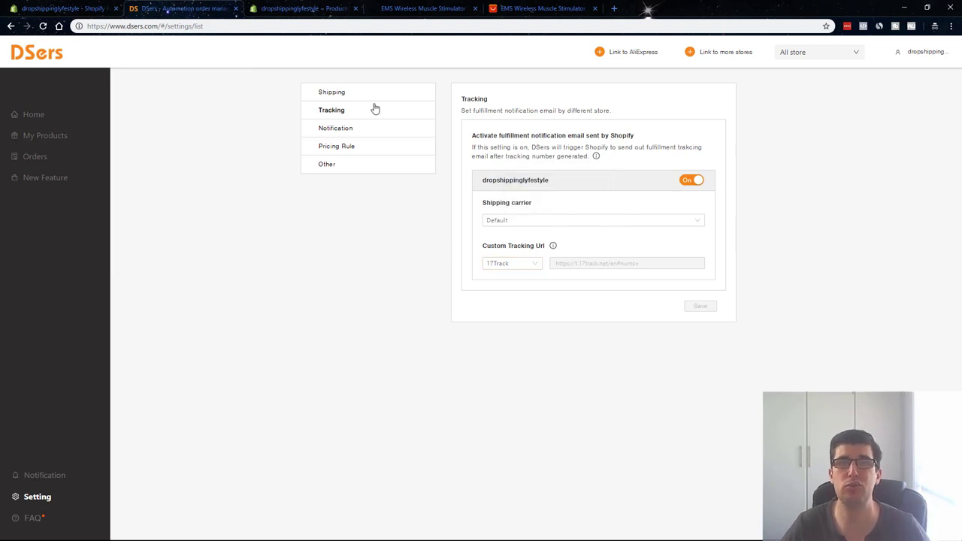
click(339, 131)
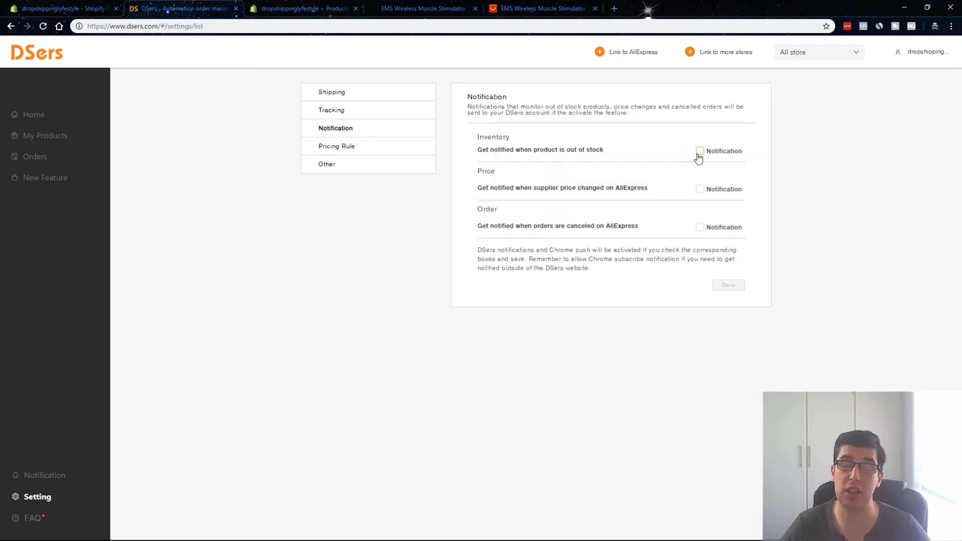
- Open the pricing rules and examine the price operators, the Advanced cost ranges and the explanation of Price
click(371, 148)
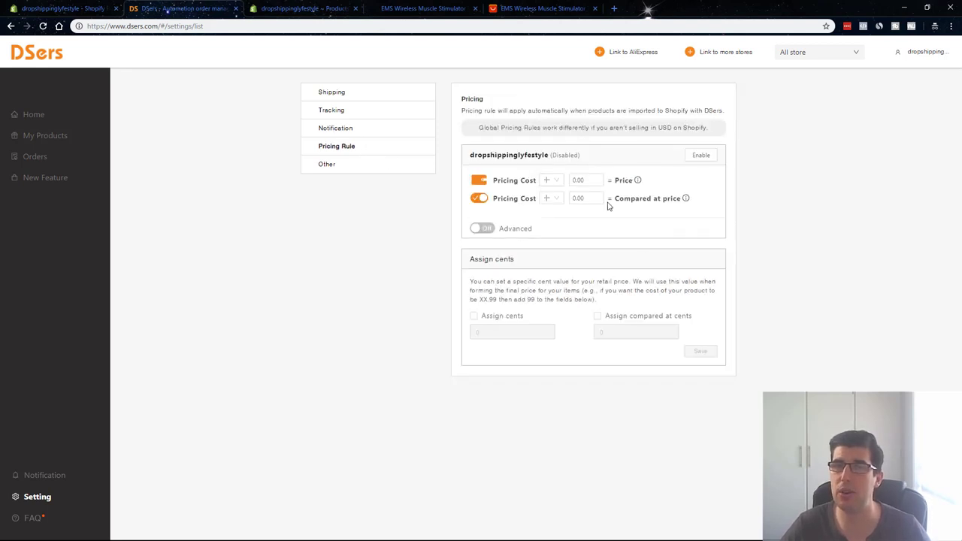
click(553, 181)
click(559, 212)
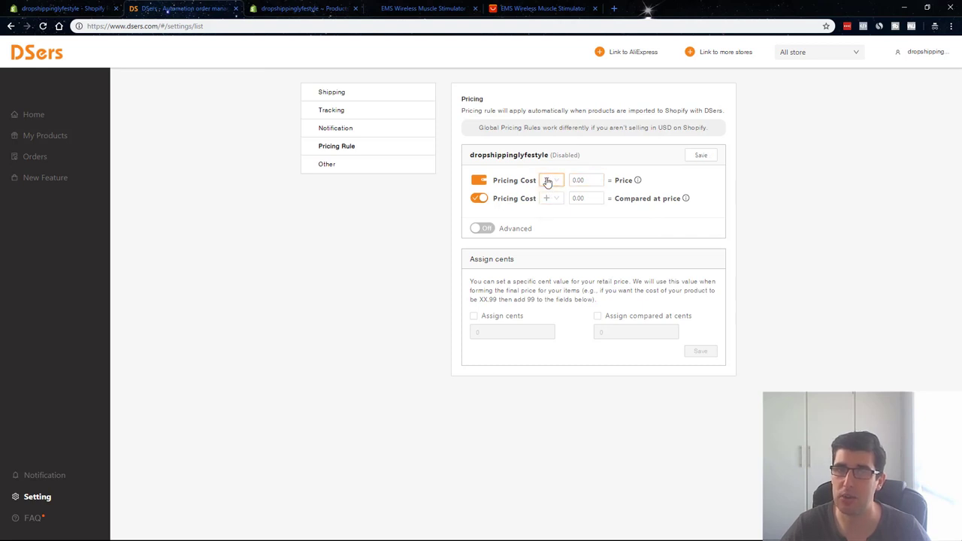
click(546, 180)
click(548, 213)
click(482, 227)
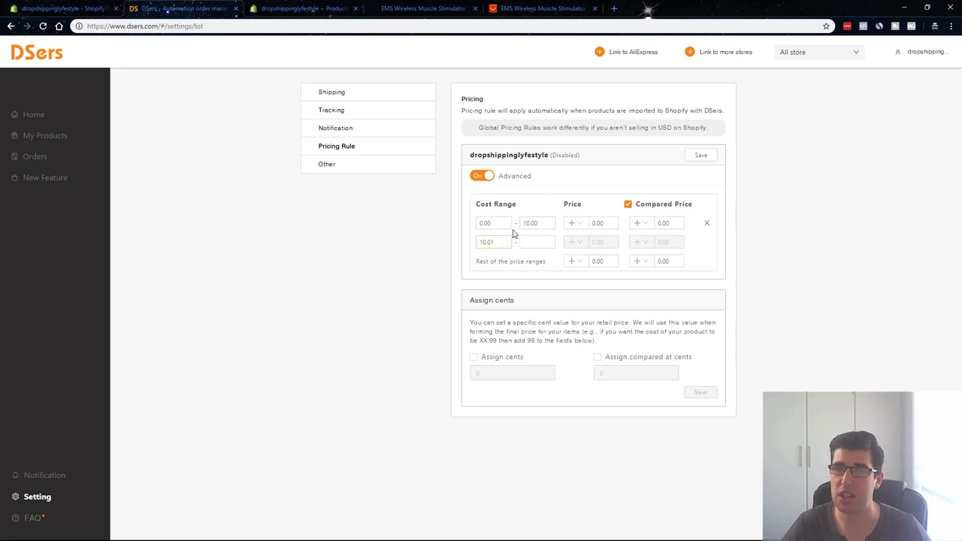
click(484, 177)
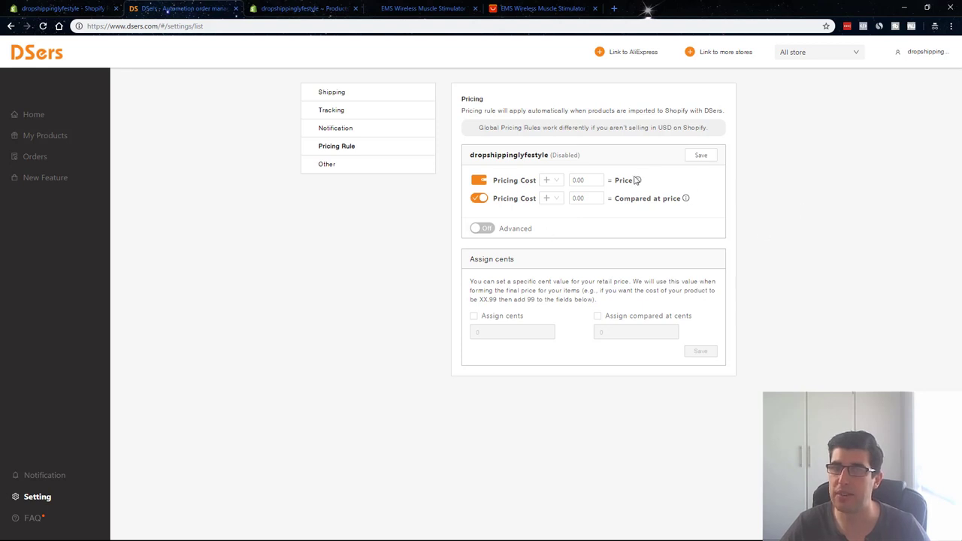
mouse_move(637, 181)
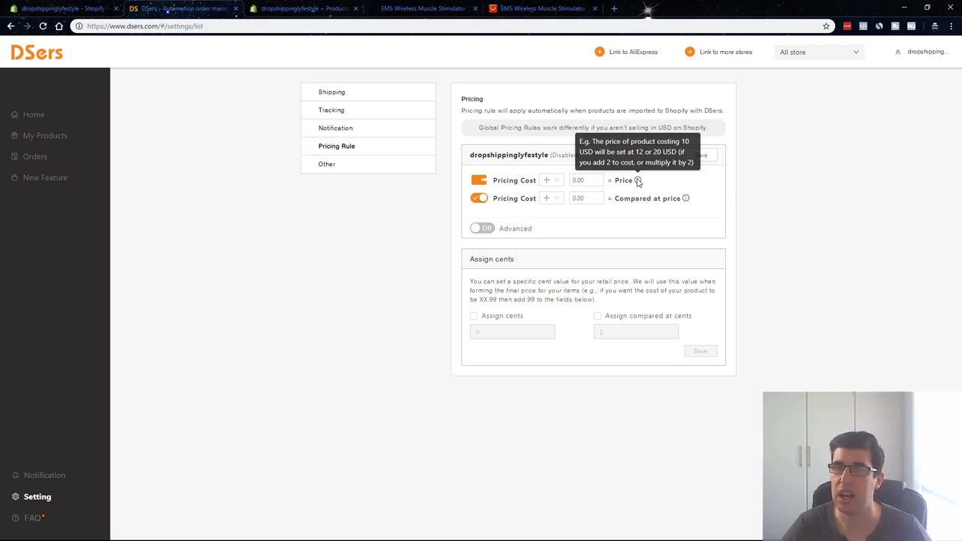
- Set the store's pricing rule for Price to multiply the product cost by 3
click(551, 181)
click(552, 216)
double_click(589, 181)
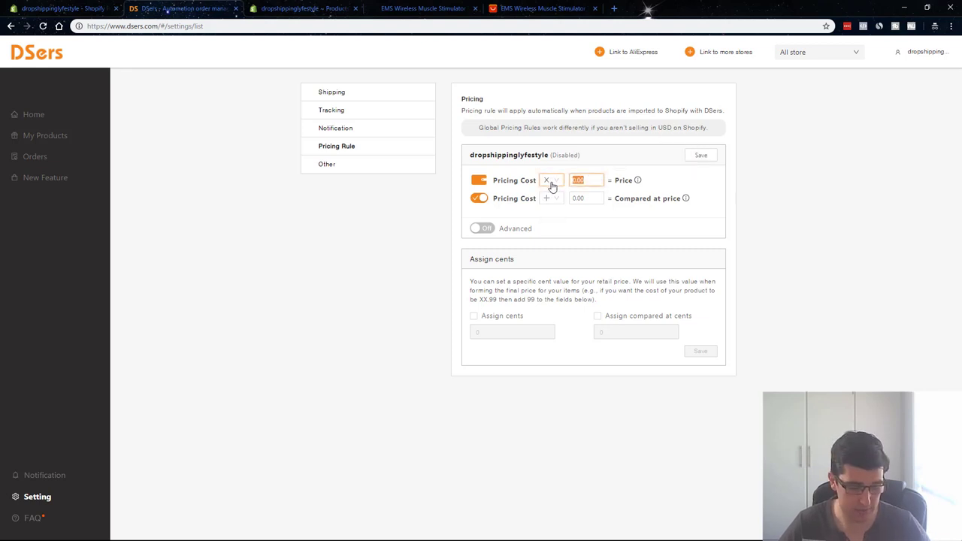
text(3)
click(611, 218)
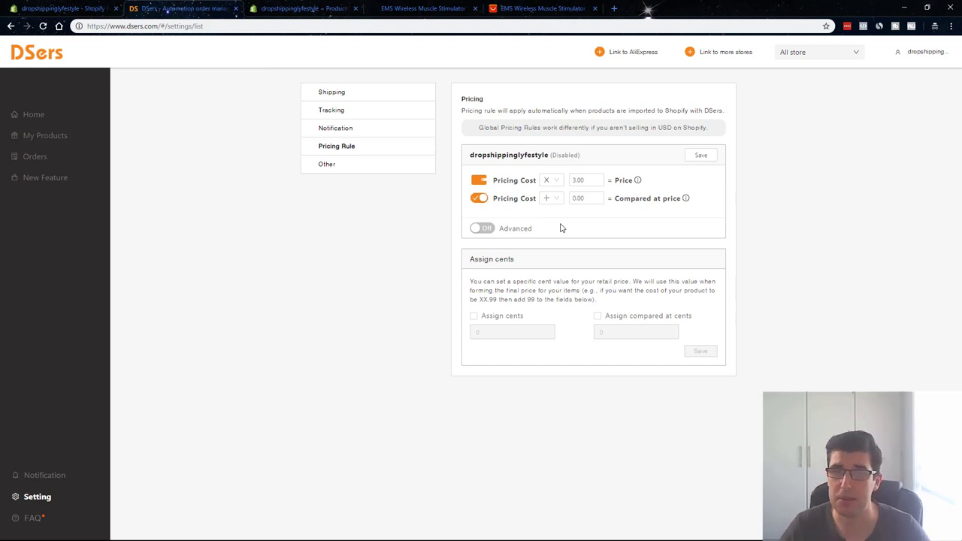
- Enable assigned cents for both the price and the compared at price, set each to 99, and save
click(474, 316)
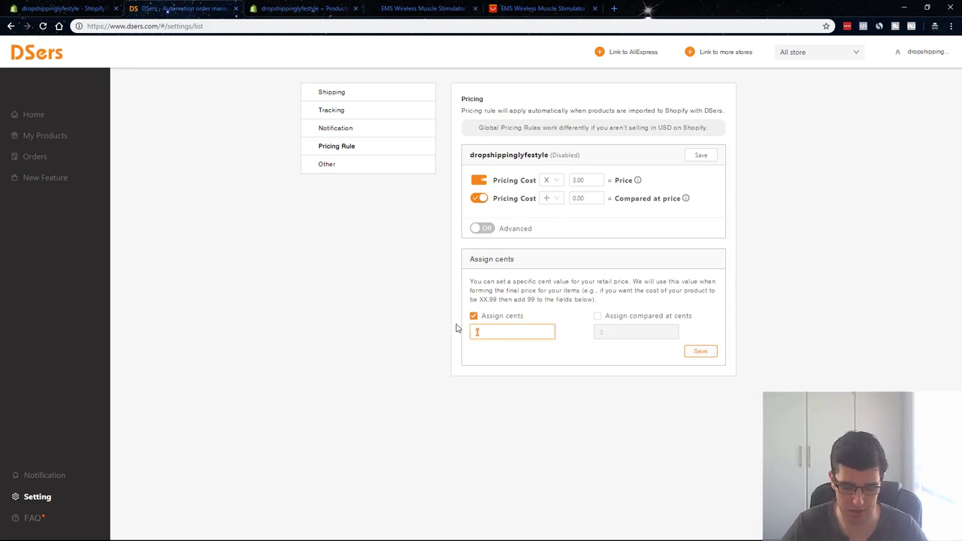
text(99)
click(598, 316)
text(99)
click(700, 351)
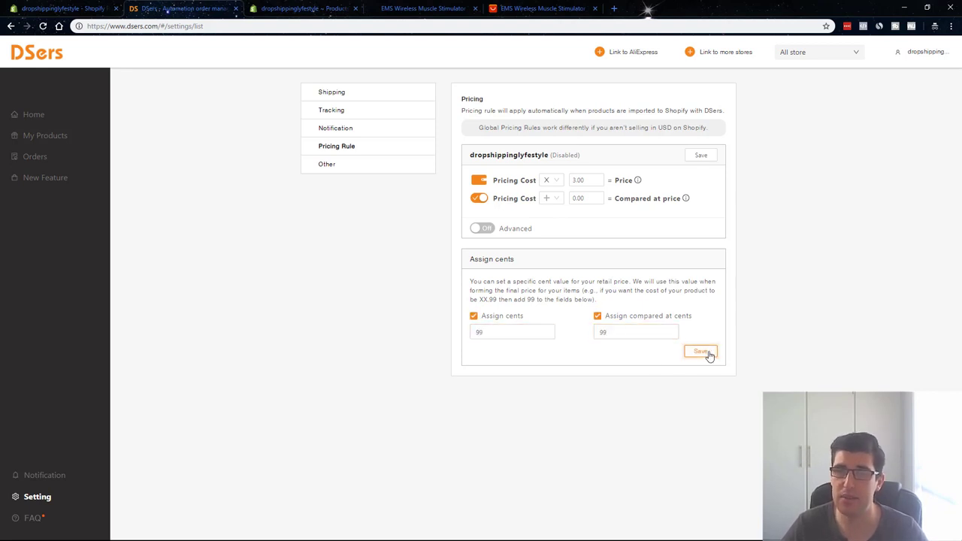
- Open the Other settings and review the AliExpress seller message, phone number override and Shopify order sync options
click(343, 169)
click(536, 189)
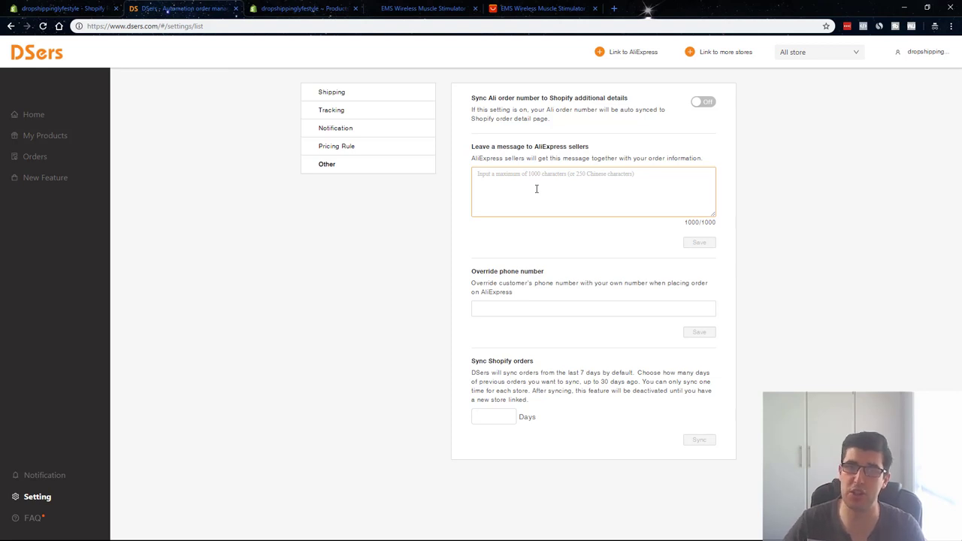
click(500, 310)
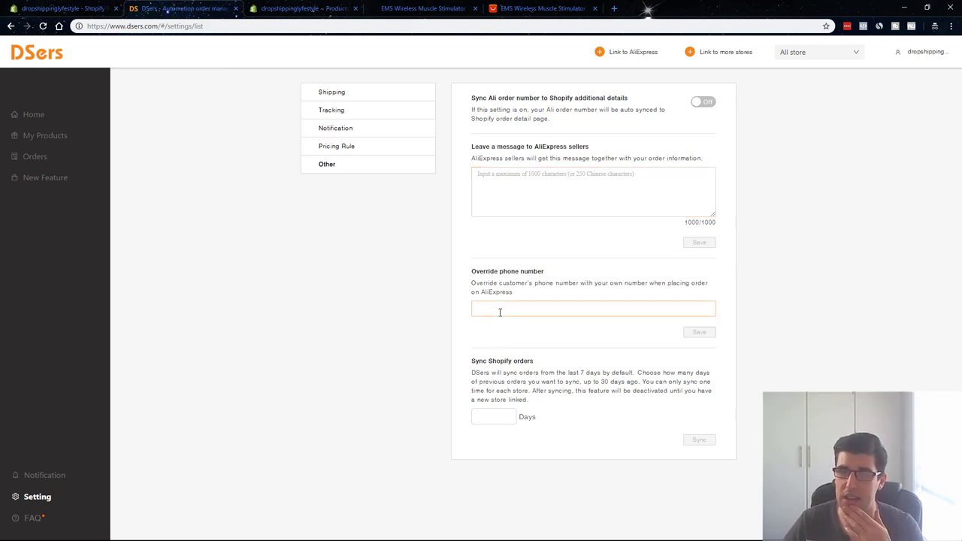
click(503, 416)
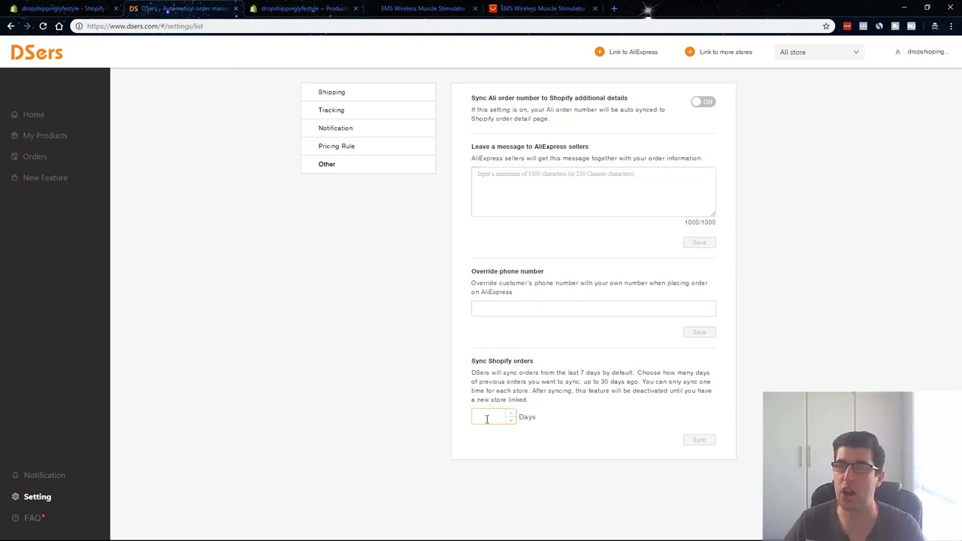
drag(484, 372, 626, 371)
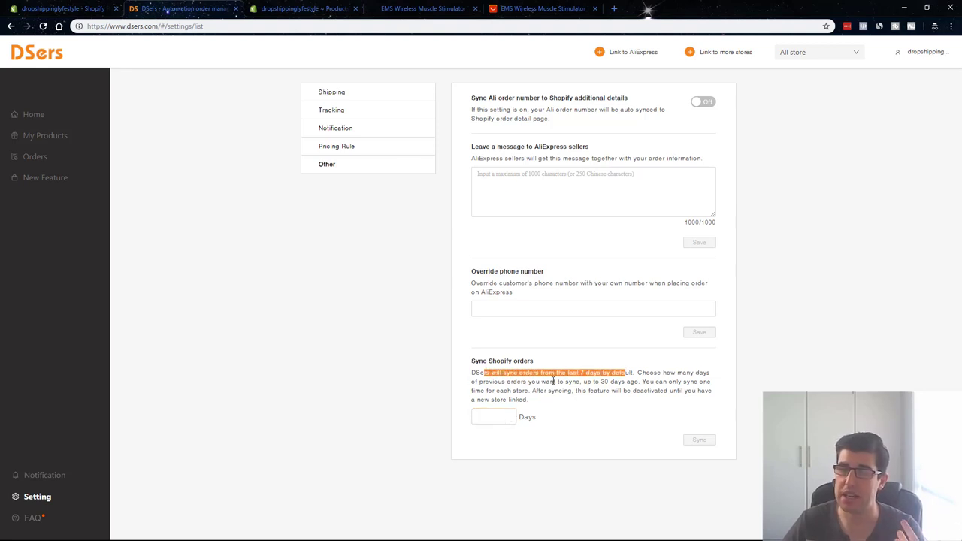
drag(539, 381, 599, 382)
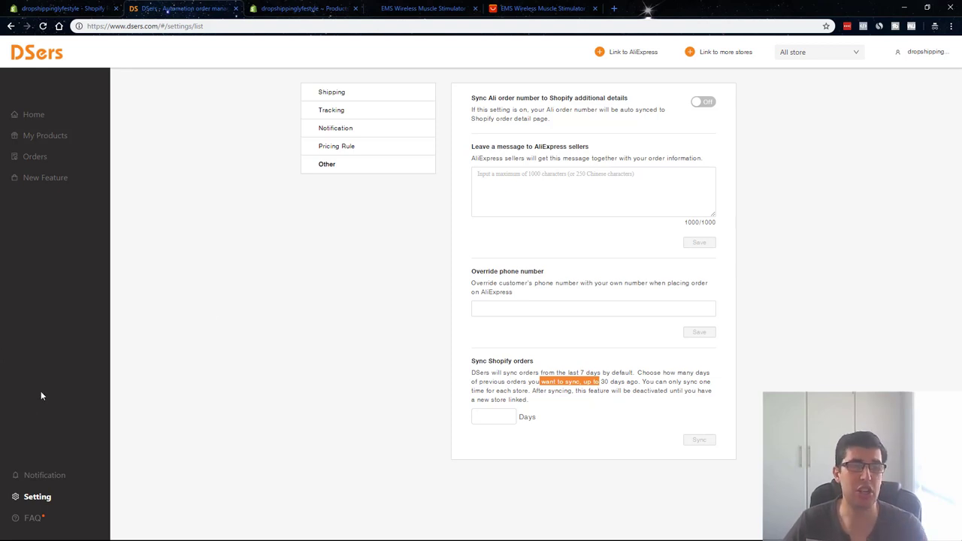
- Look at the FAQ topics about DSers and AliExpress, and close the FAQ
click(33, 518)
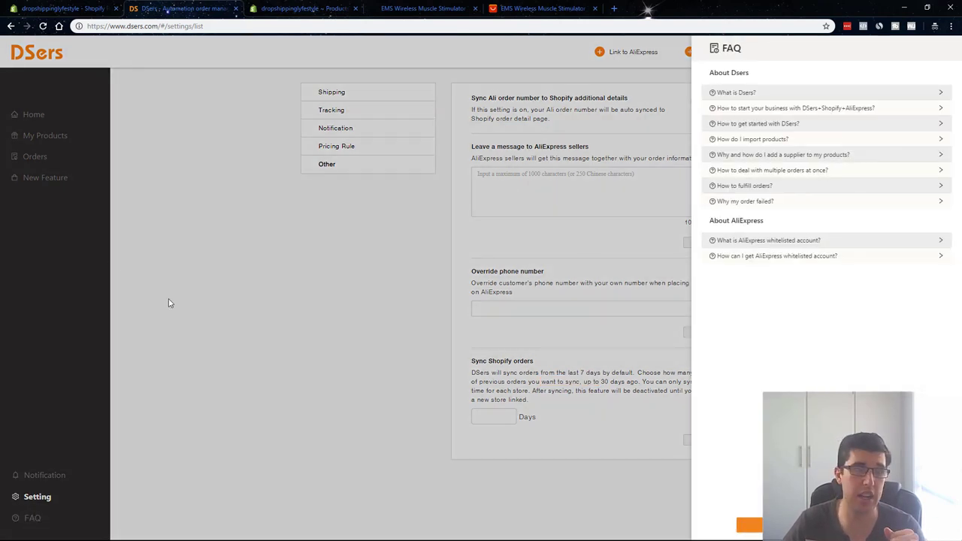
click(193, 283)
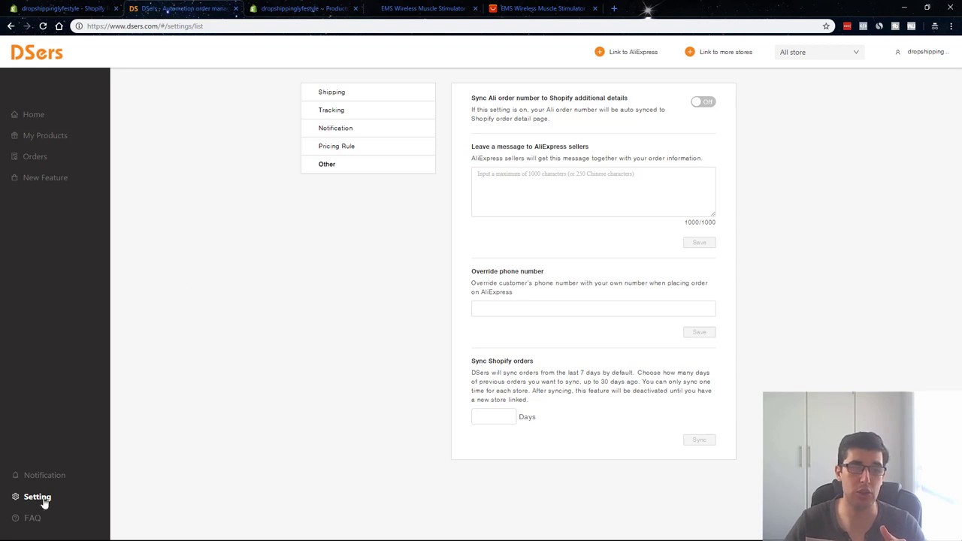
click(30, 518)
click(275, 420)
- Open the home page and look at the Chrome extension and Bulk Order function guides and the tutorial videos
click(30, 114)
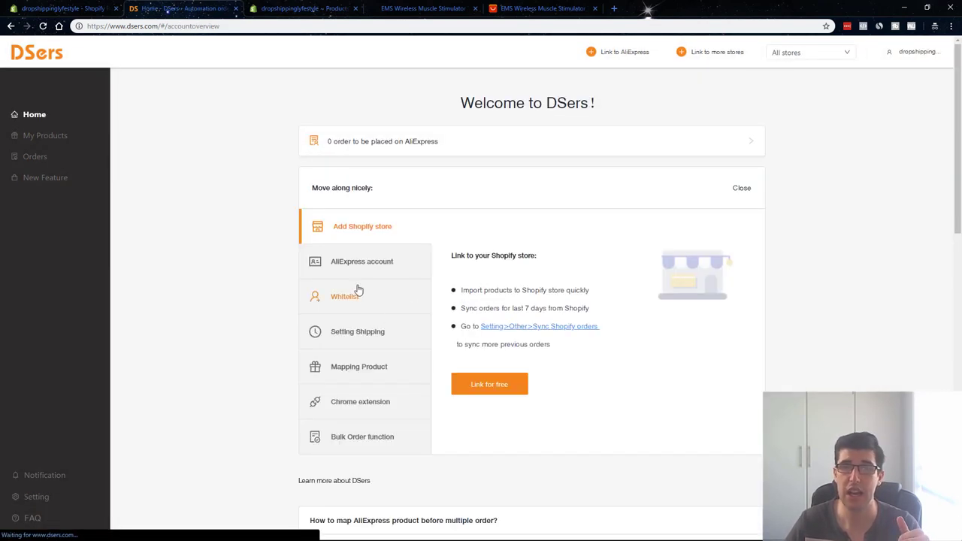
click(371, 406)
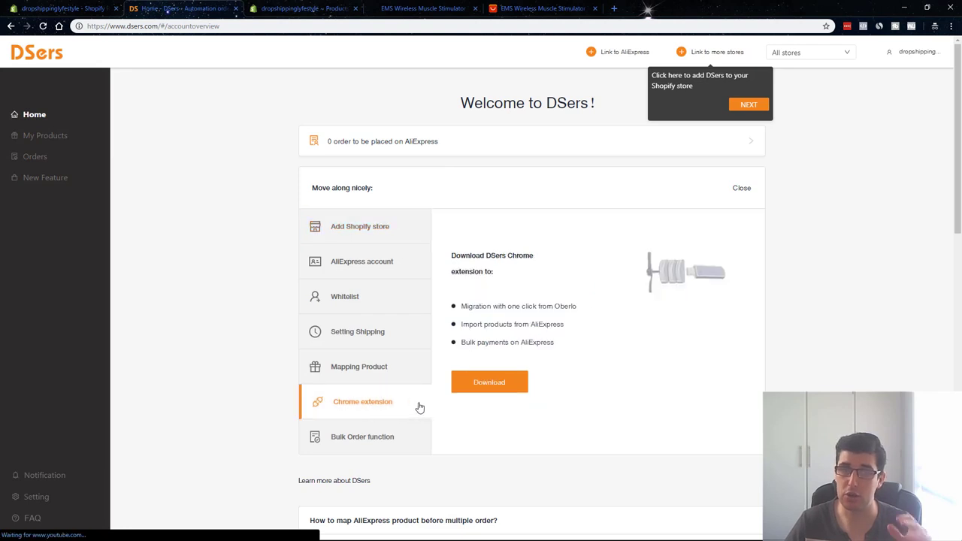
click(378, 440)
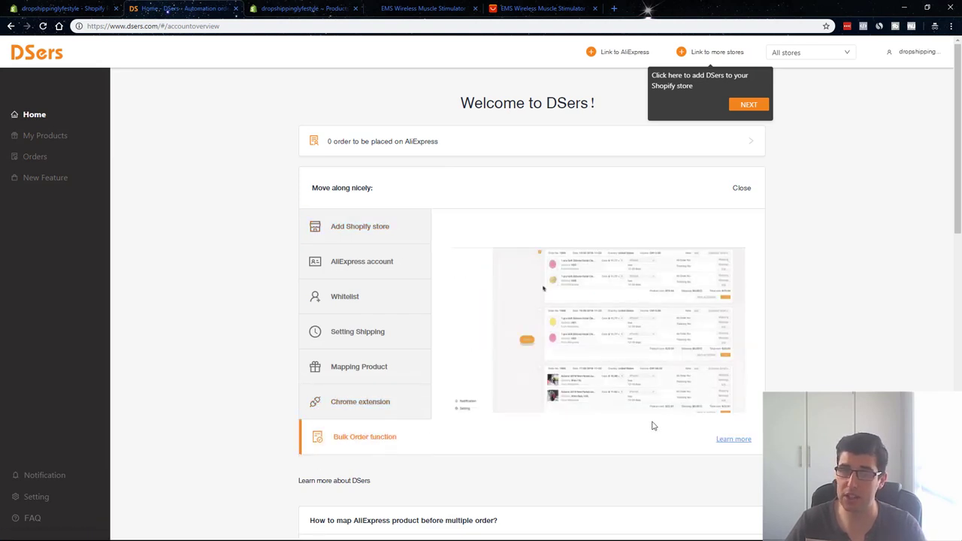
scroll(504, 326, down, 7)
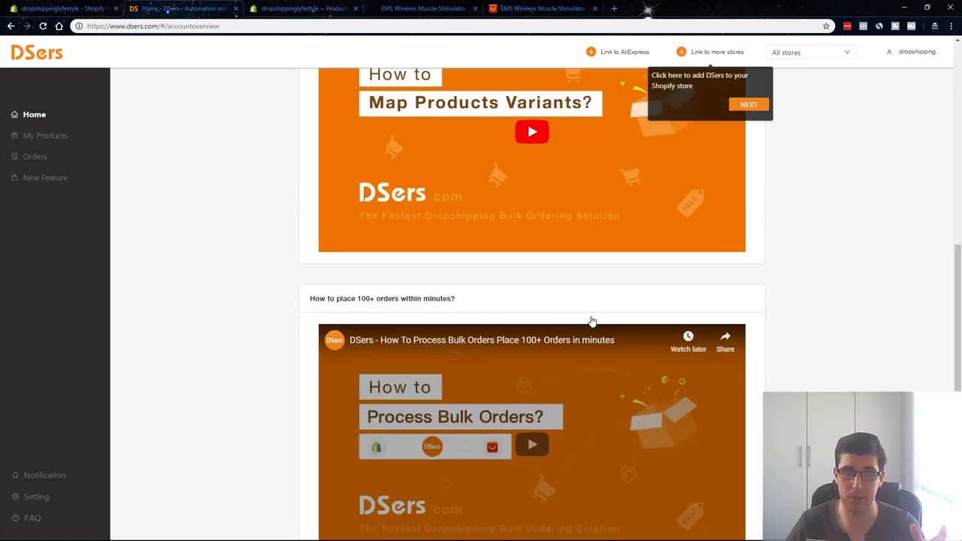
scroll(592, 321, up, 6)
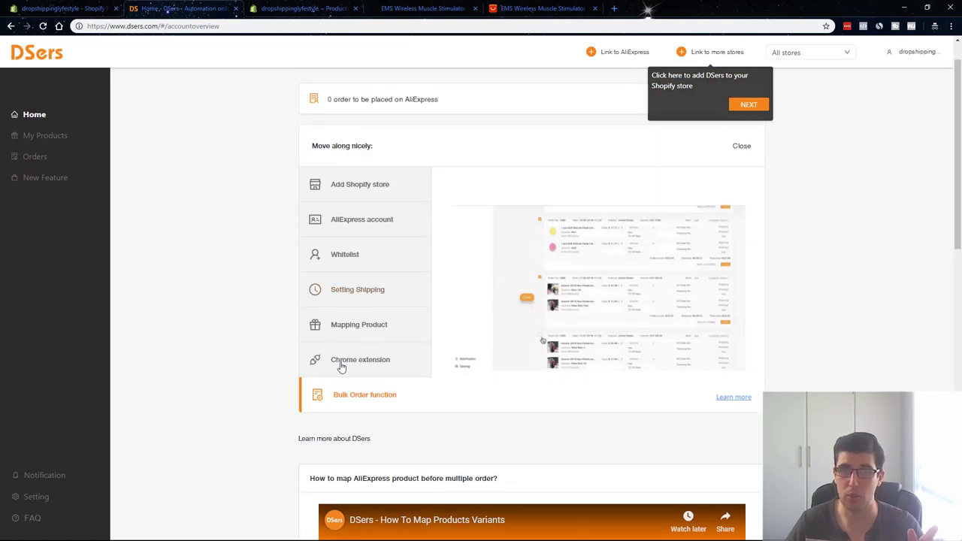
- Review the home page guides for the Chrome extension, Setting Shipping, Mapping Product and AliExpress account
click(341, 366)
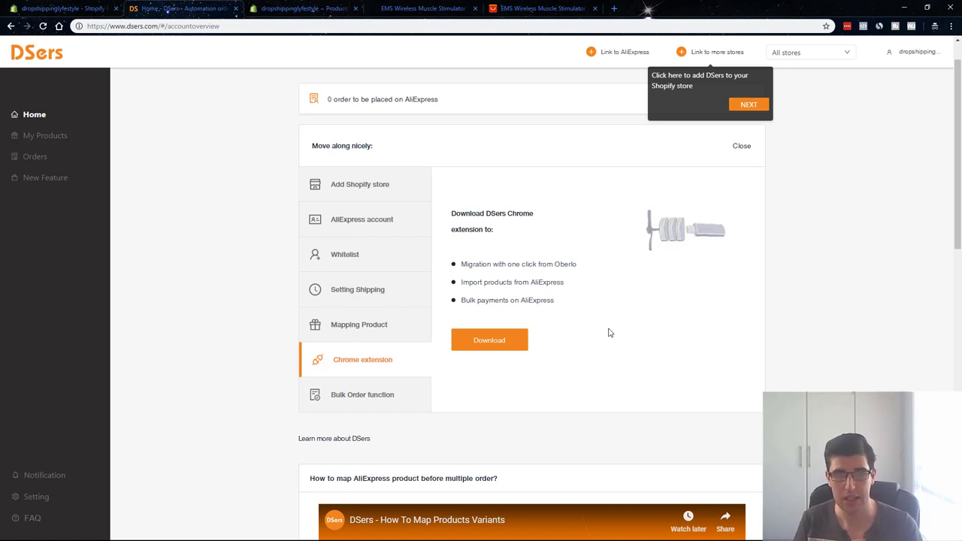
click(349, 295)
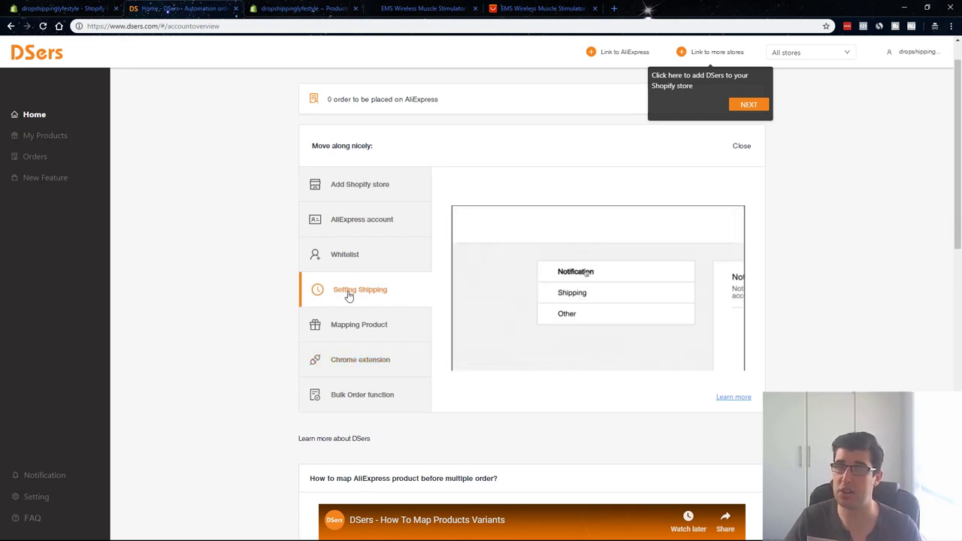
click(365, 330)
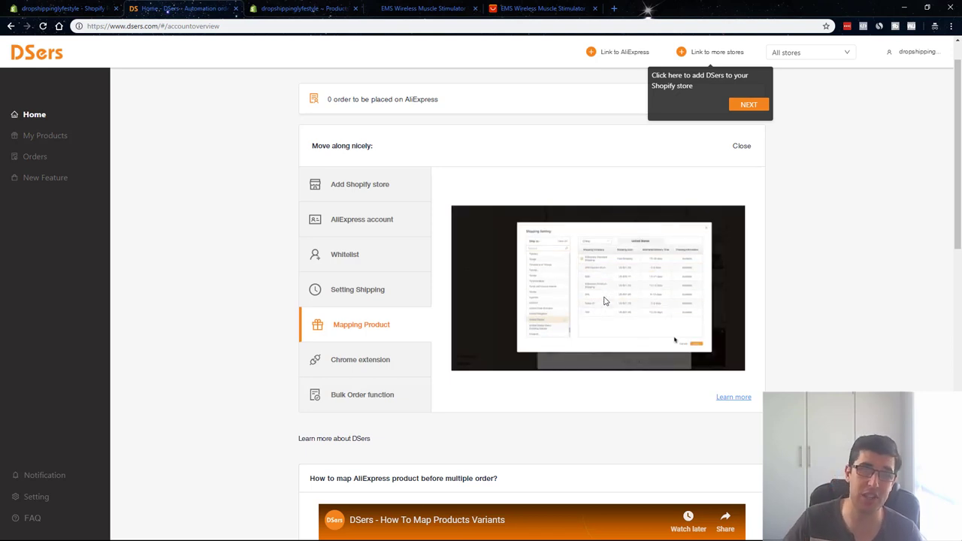
click(355, 238)
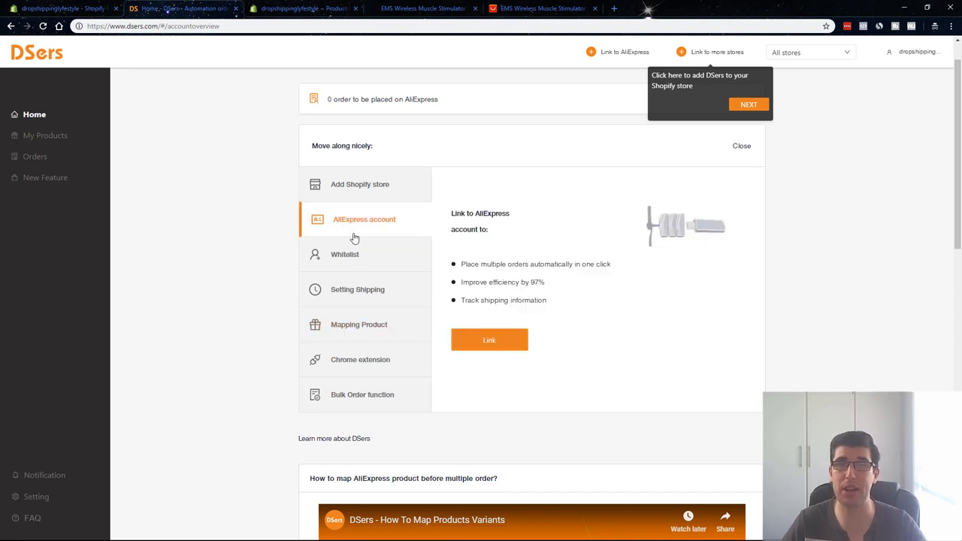